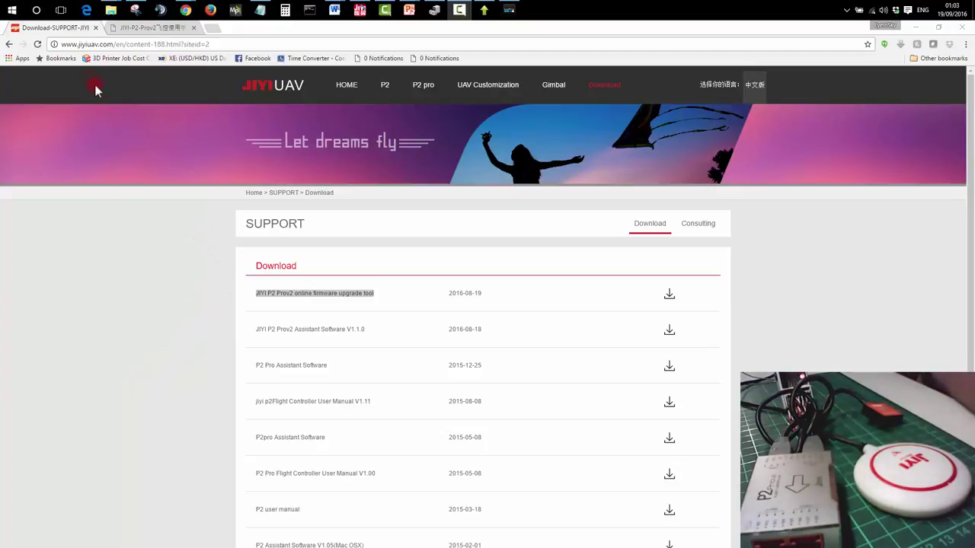
Highlight the firmware upgrade tool and JIYI P2 Prov2 Assistant Software V1.1.0 download entries
click(255, 295)
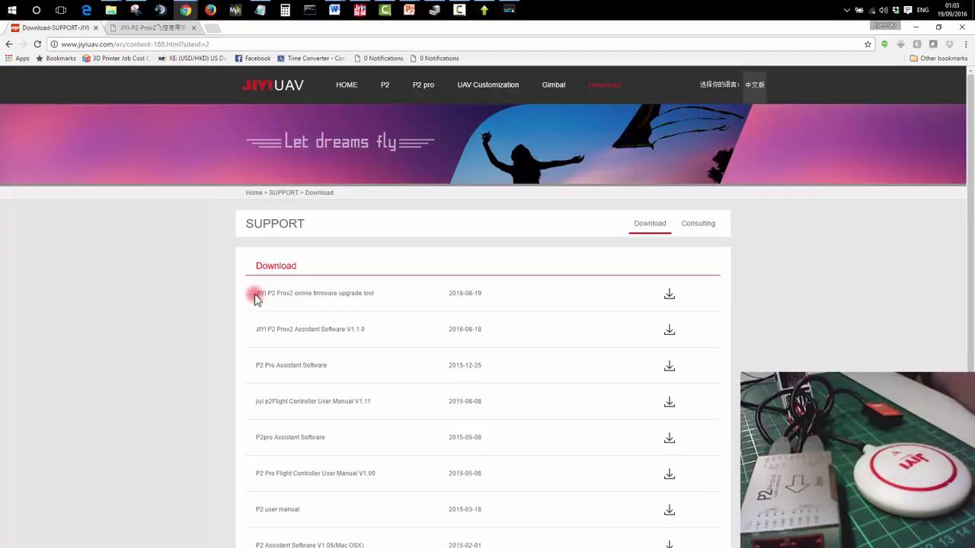
drag(257, 293, 383, 297)
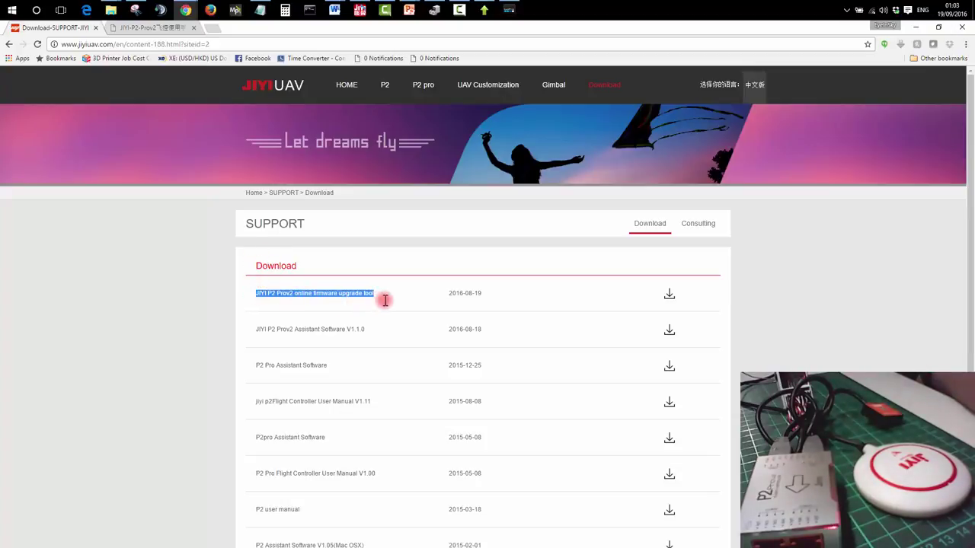
click(337, 338)
drag(257, 331, 373, 329)
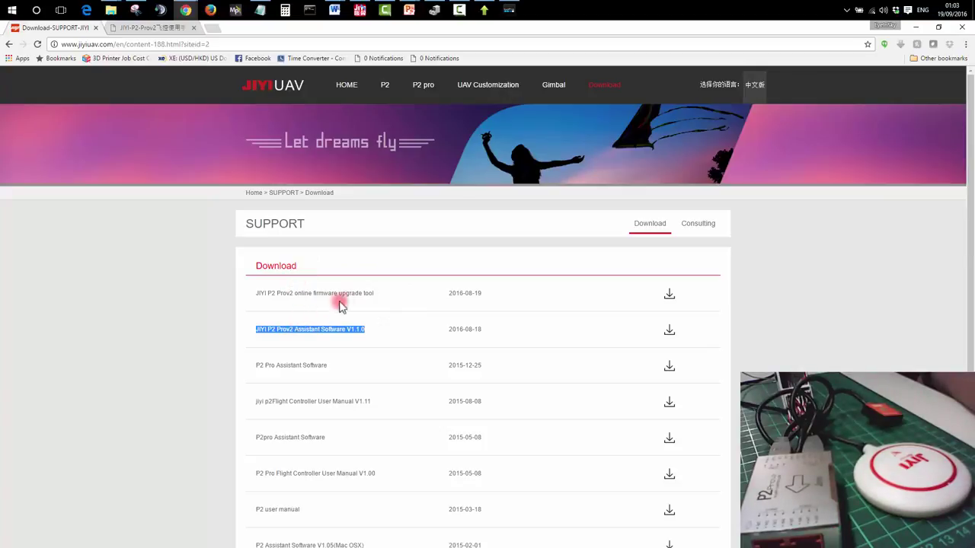
Move the P2prov2UploaderTool dialog aside and start the flight controller's Auto Update
click(484, 11)
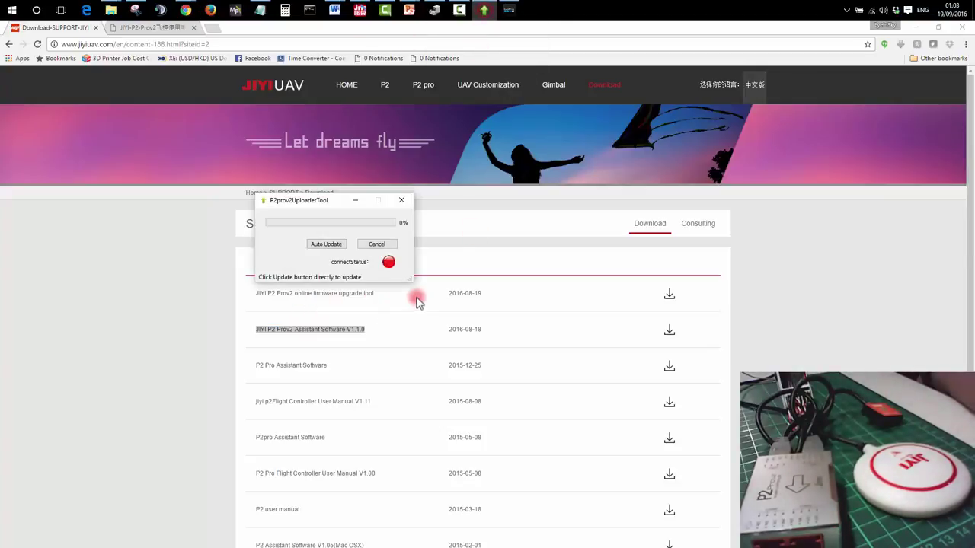
drag(321, 200, 378, 241)
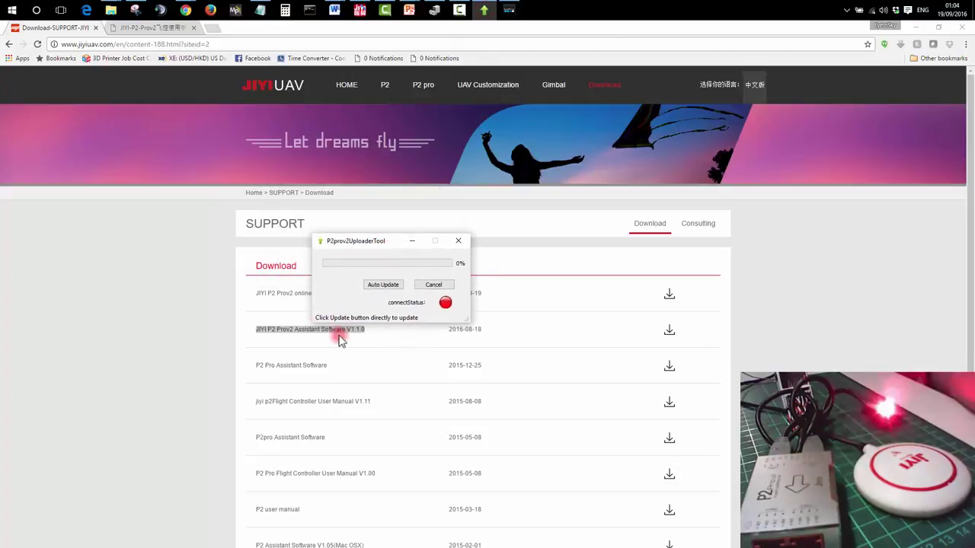
click(374, 286)
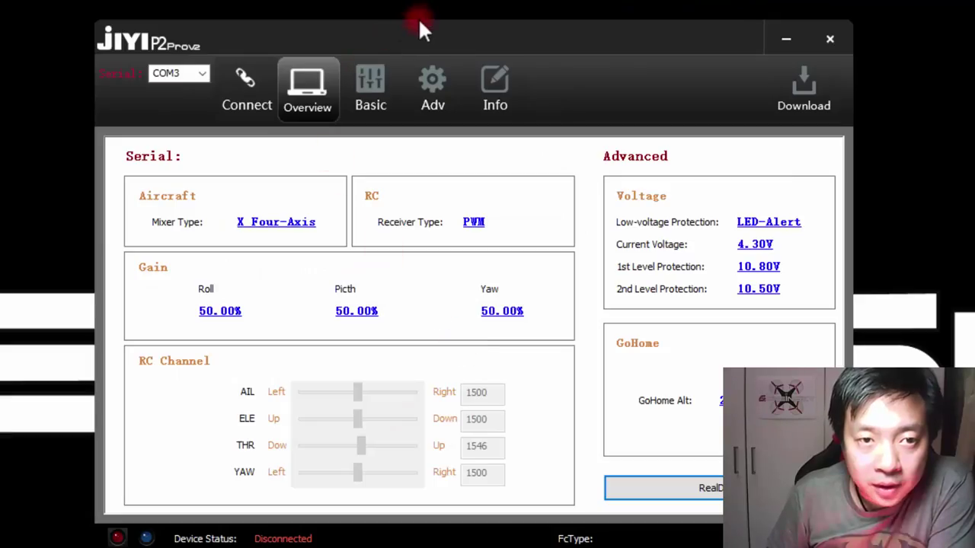
Check the available serial ports in the assistant and keep COM3 selected
drag(424, 26, 404, 19)
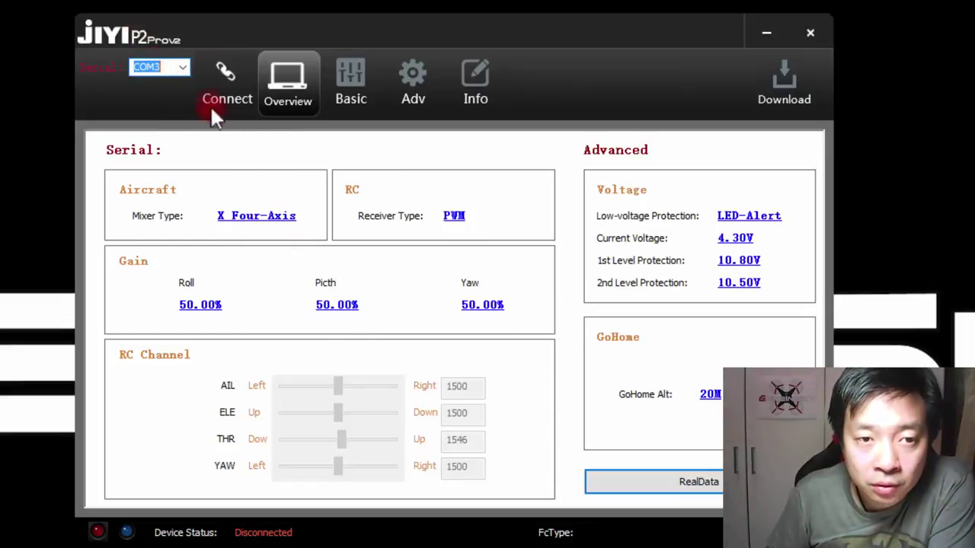
click(184, 68)
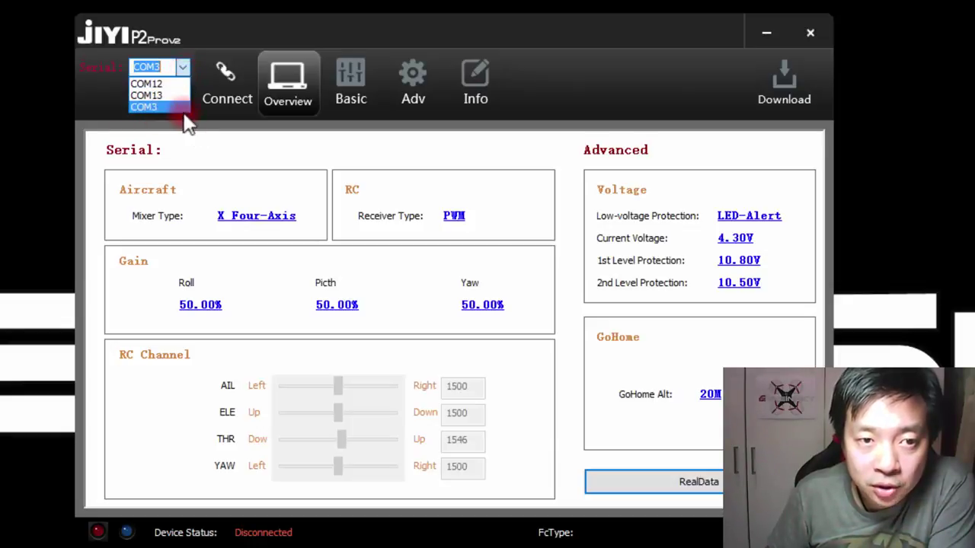
click(196, 27)
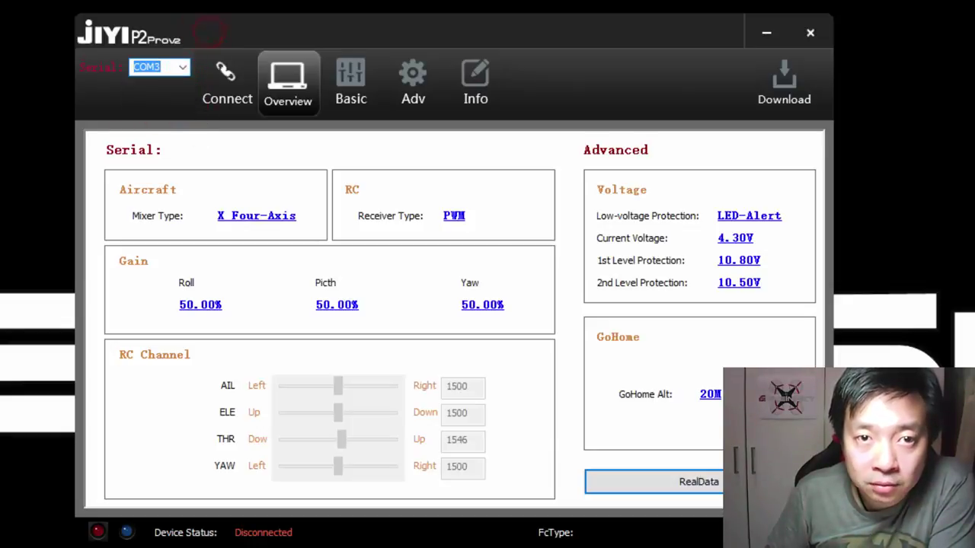
Bring up Device Manager and reposition it to check the USB Serial Port (COM3) entry
key(alt+Tab)
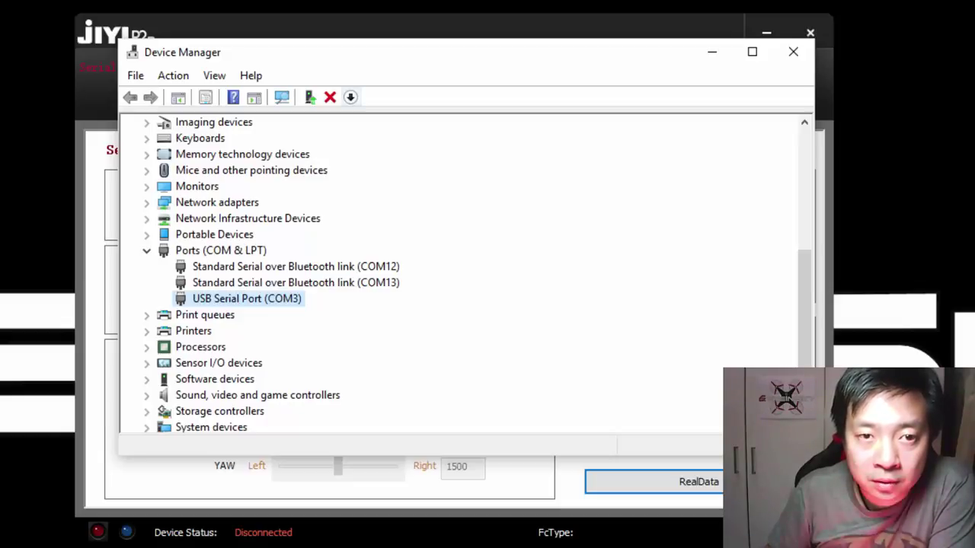
drag(430, 55, 395, 166)
Return to the assistant and connect to the flight controller on COM3
click(677, 163)
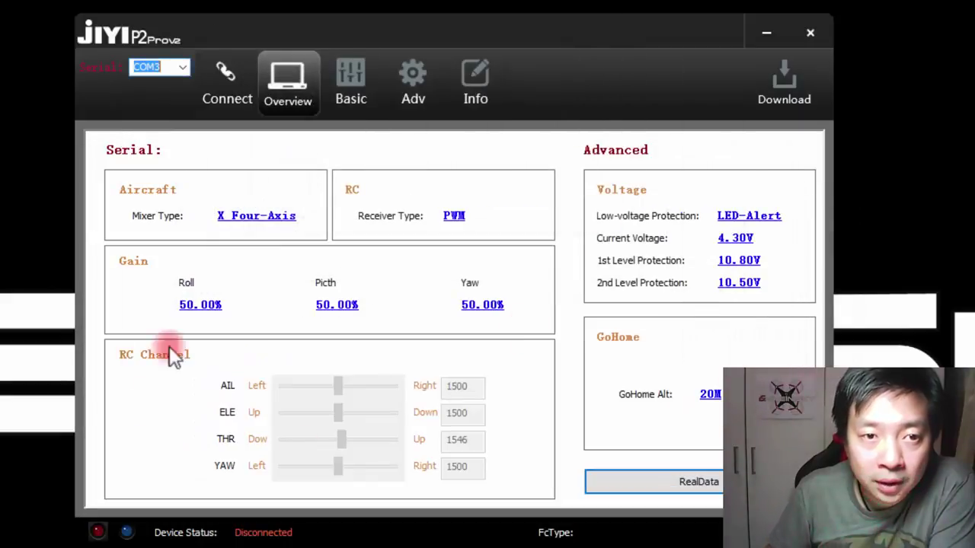
click(233, 72)
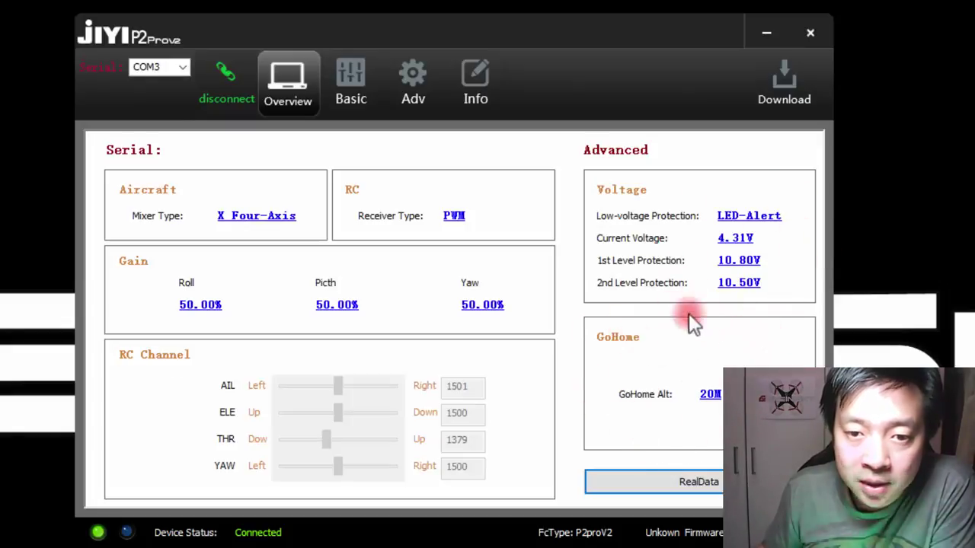
click(708, 481)
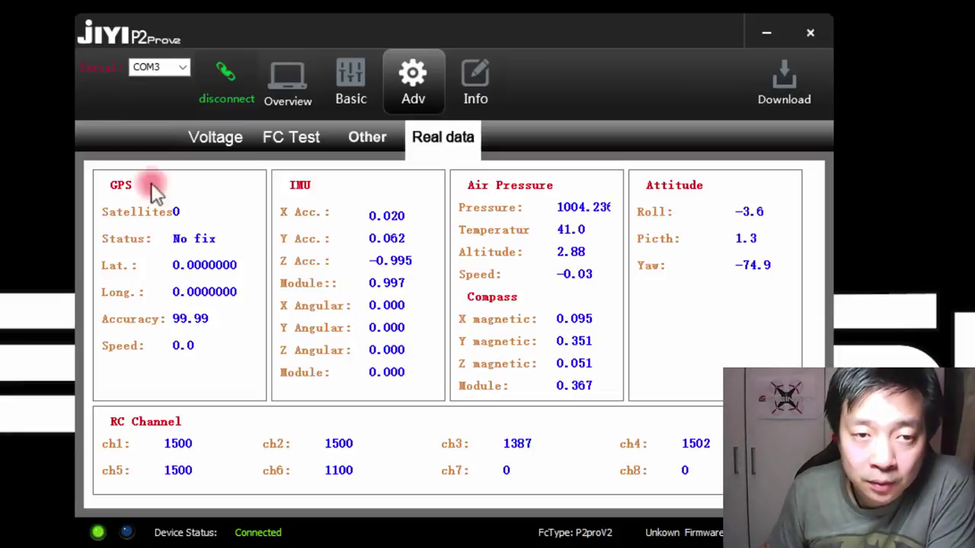
click(274, 82)
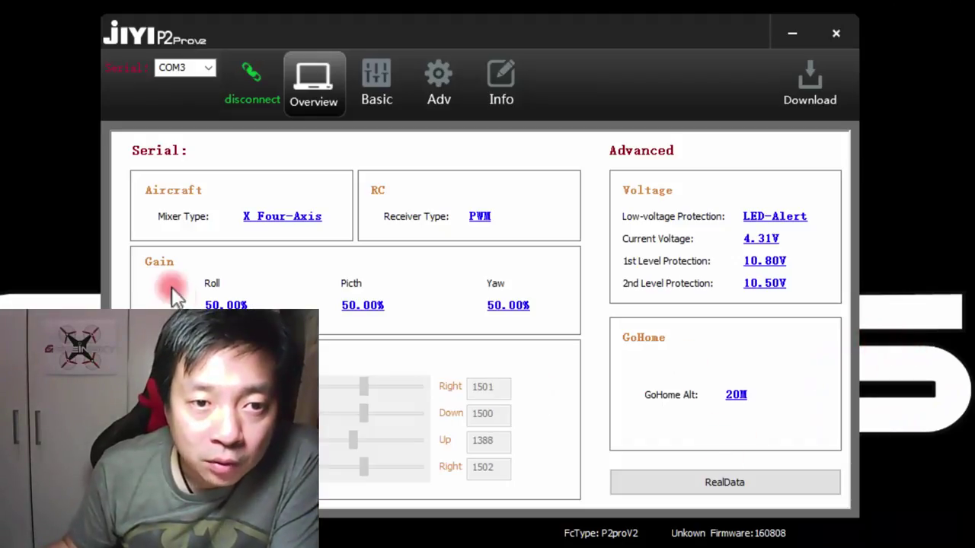
Open the Basic Frame page showing the X four-axis quad layout
click(375, 74)
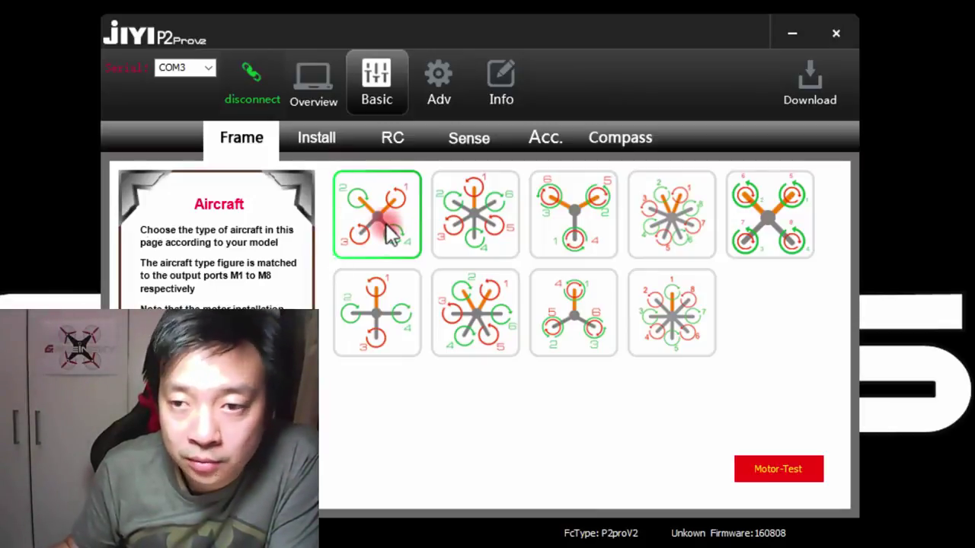
Run the Motor-Test on the quad diagram, then close the diagram
click(784, 479)
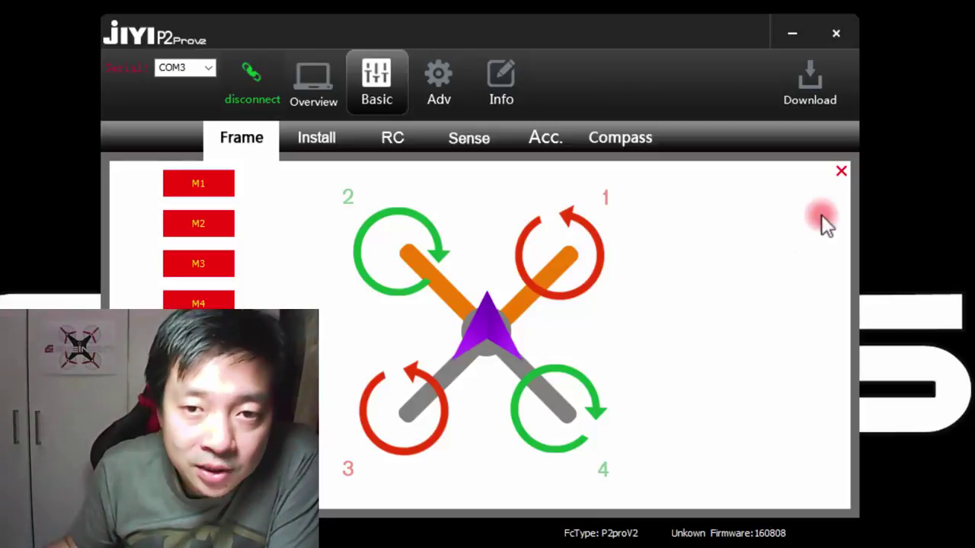
click(840, 170)
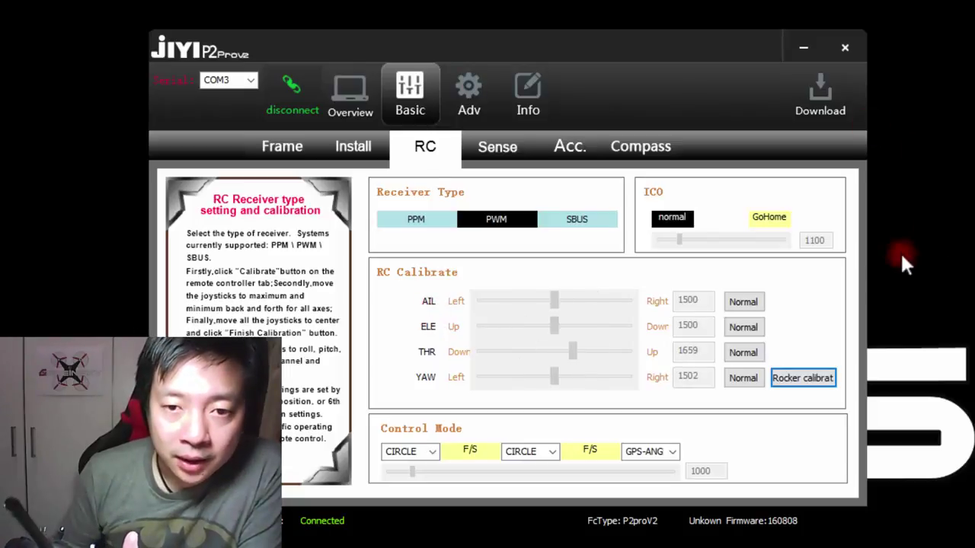
Calibrate the sticks through extremes and center, accepting the recorded min, middle and max values
click(809, 382)
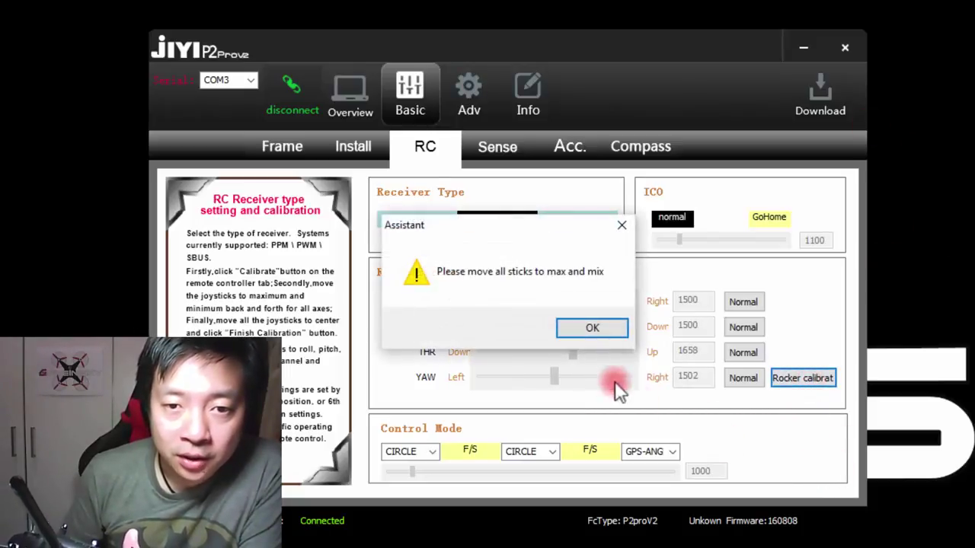
click(596, 327)
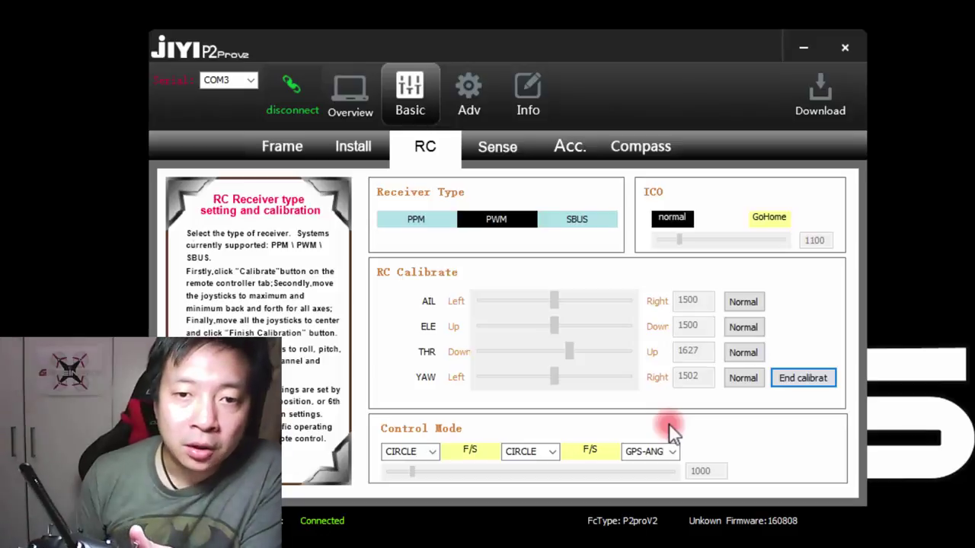
click(794, 384)
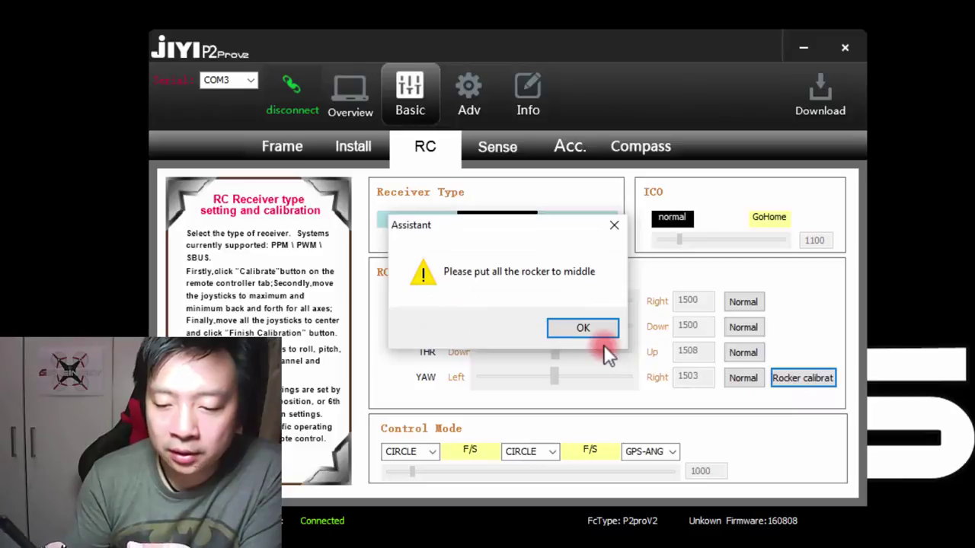
click(565, 327)
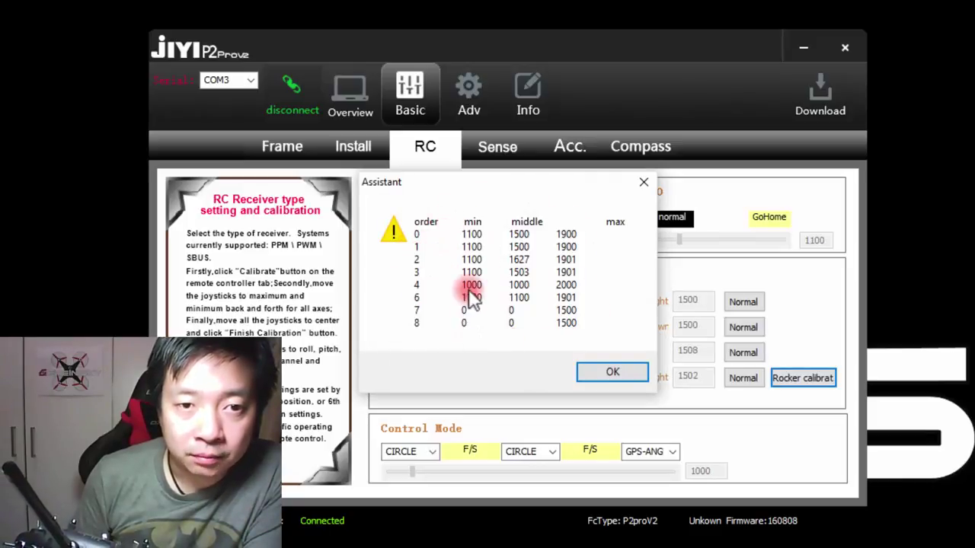
click(615, 374)
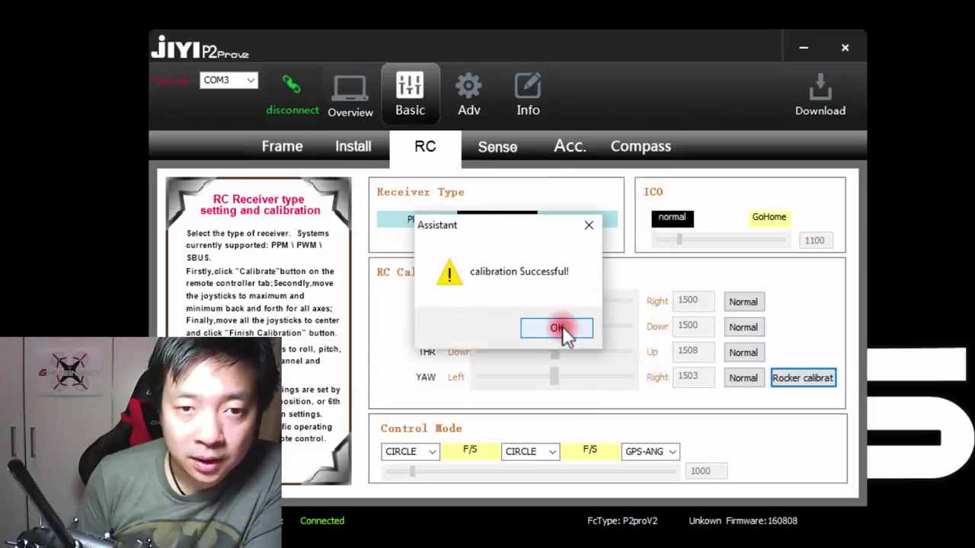
click(557, 327)
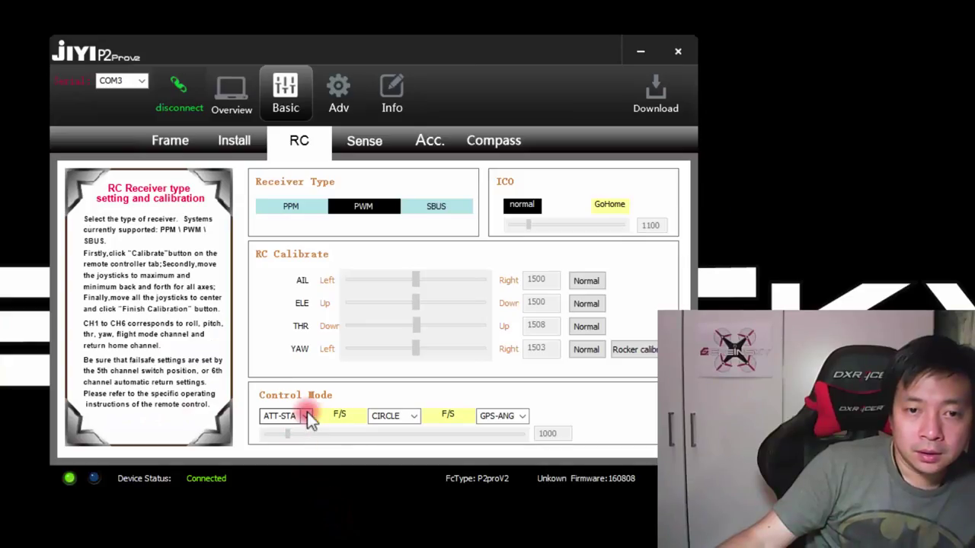
Open the first Control Mode dropdown to review the available flight modes
click(307, 414)
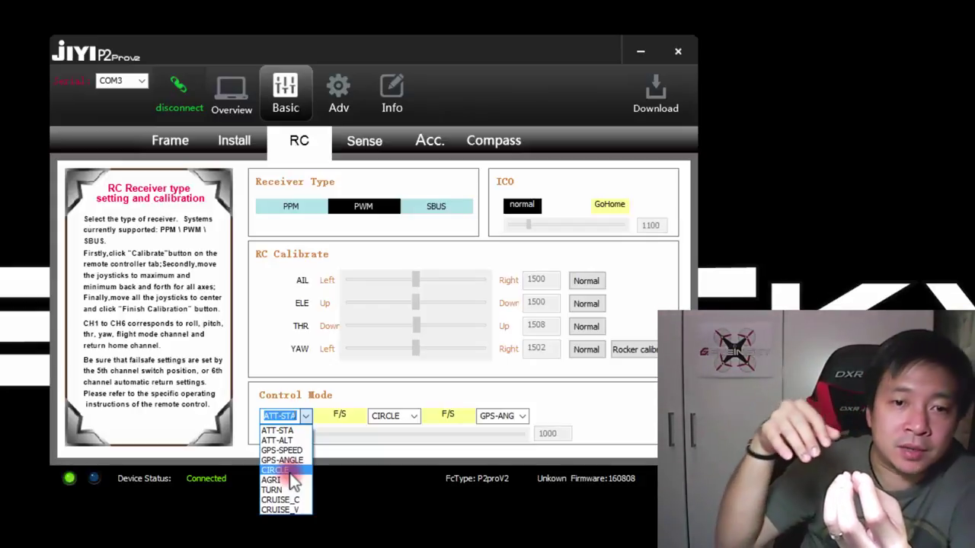
Set the first control mode to AGRI, then reopen its flight-mode list
click(288, 480)
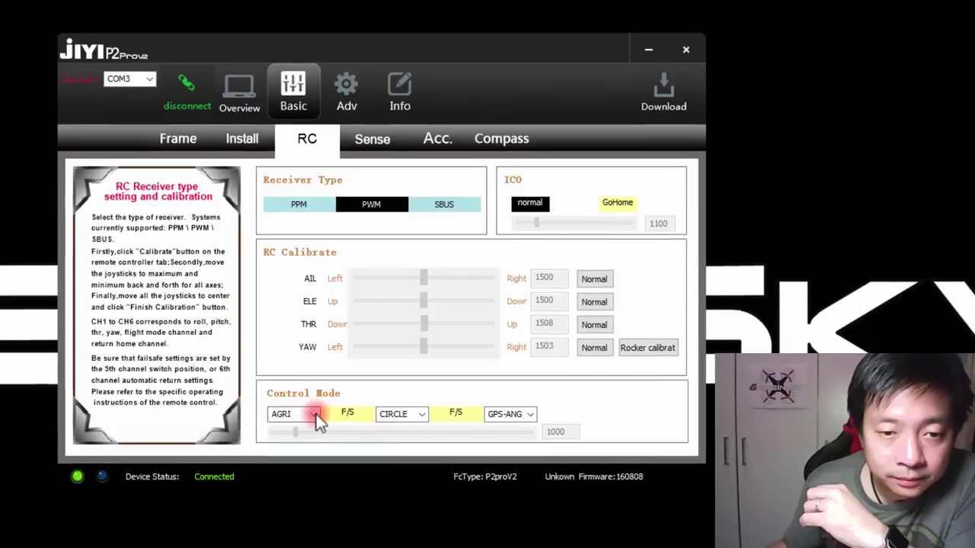
click(305, 416)
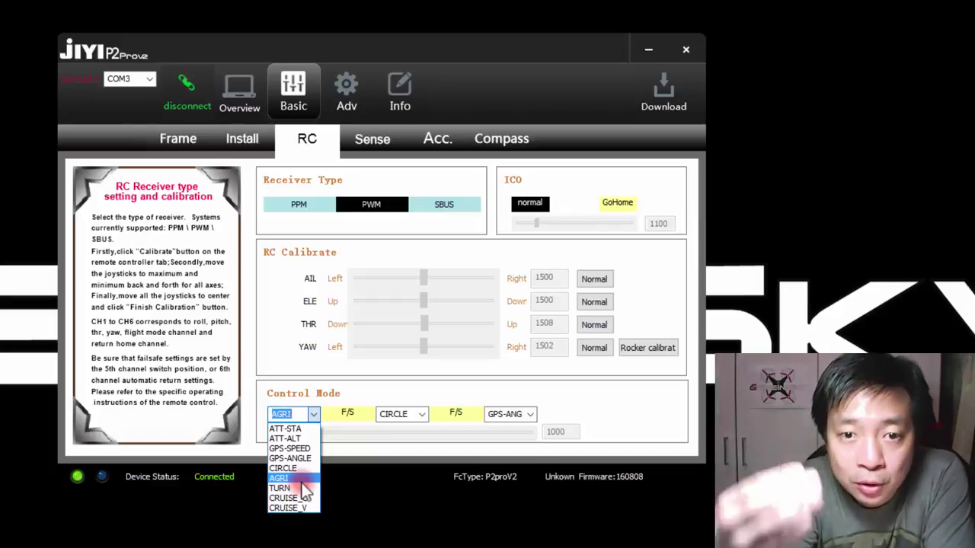
Set the first flight mode to TURN, then reopen its mode list
click(305, 488)
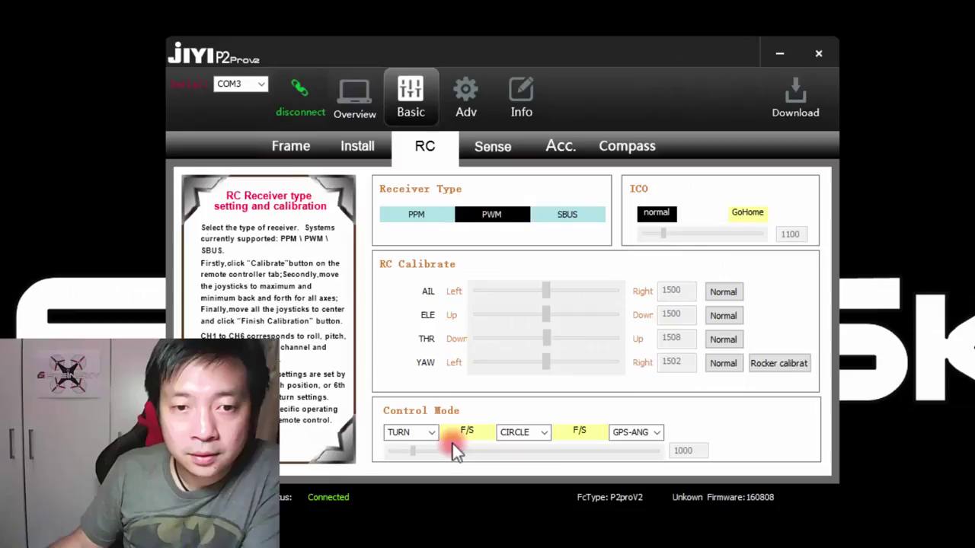
click(313, 413)
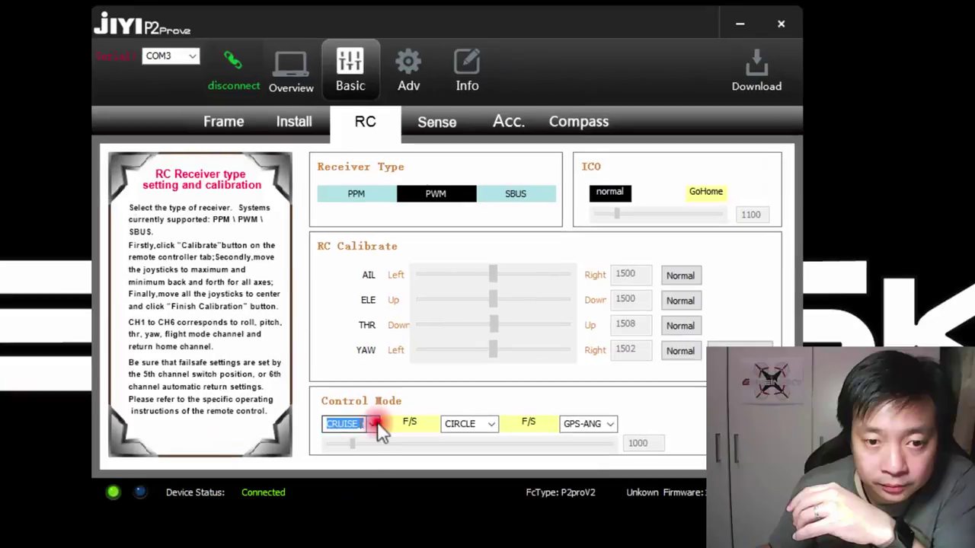
Reopen the first Control Mode dropdown to pick CRUISE_C
click(373, 424)
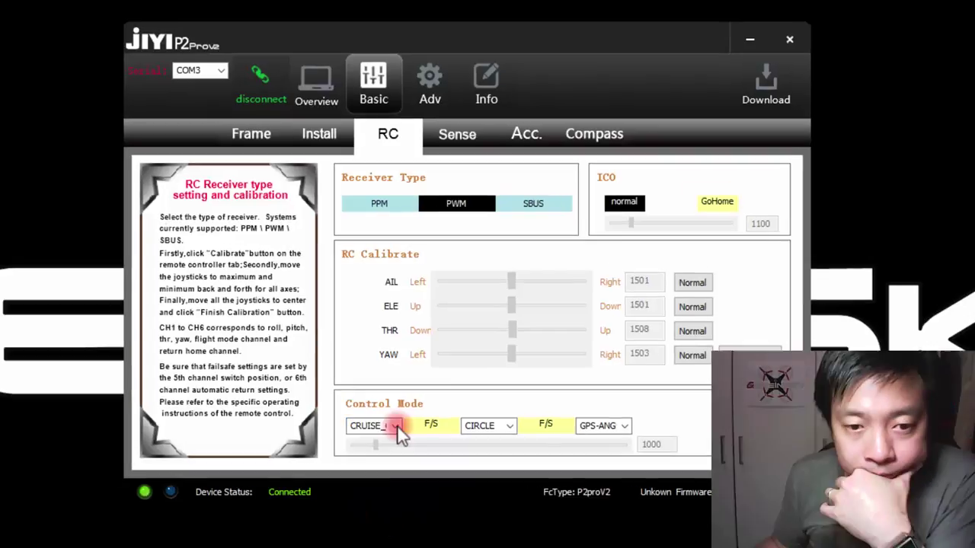
click(373, 424)
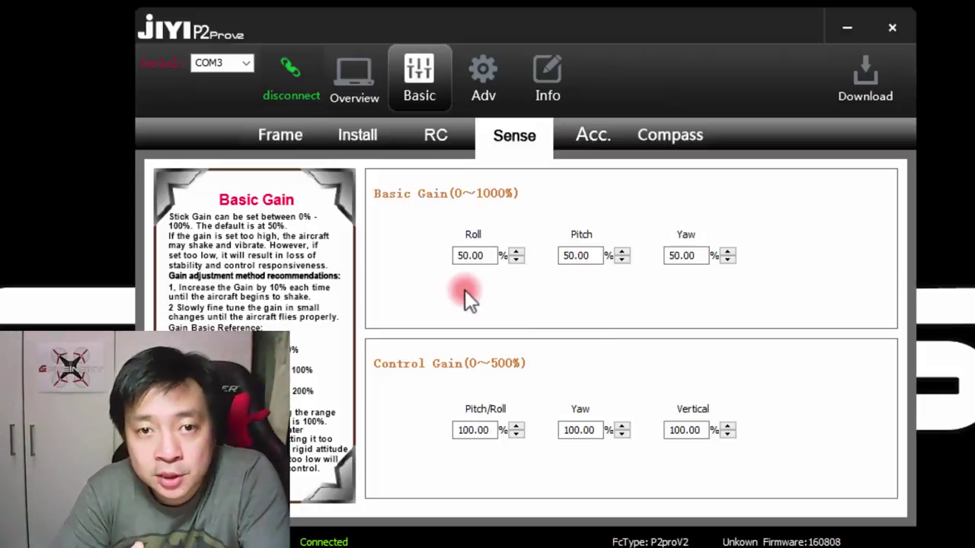
Check the Sense gains: Roll, Pitch and Yaw basic gains at 50.00, control gains at 100.00
click(457, 255)
click(459, 255)
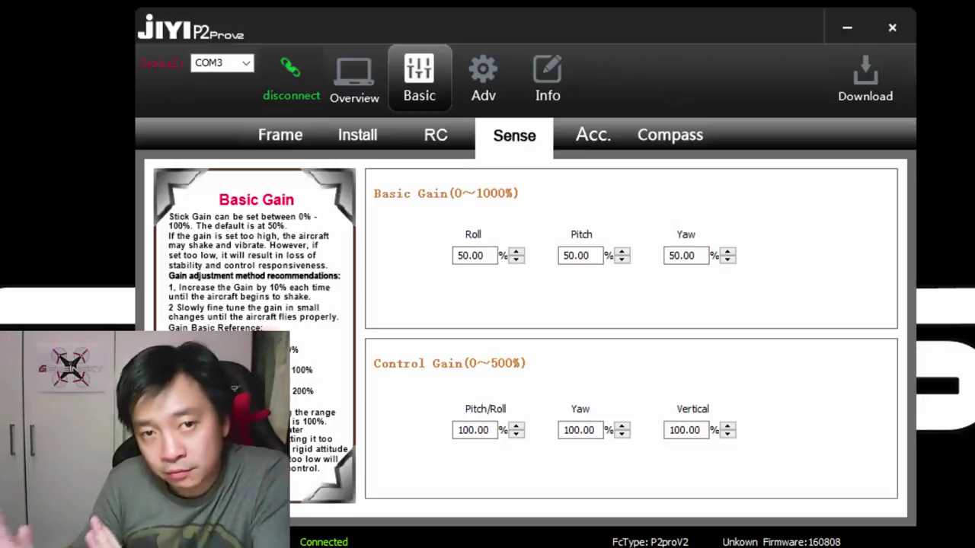
click(470, 268)
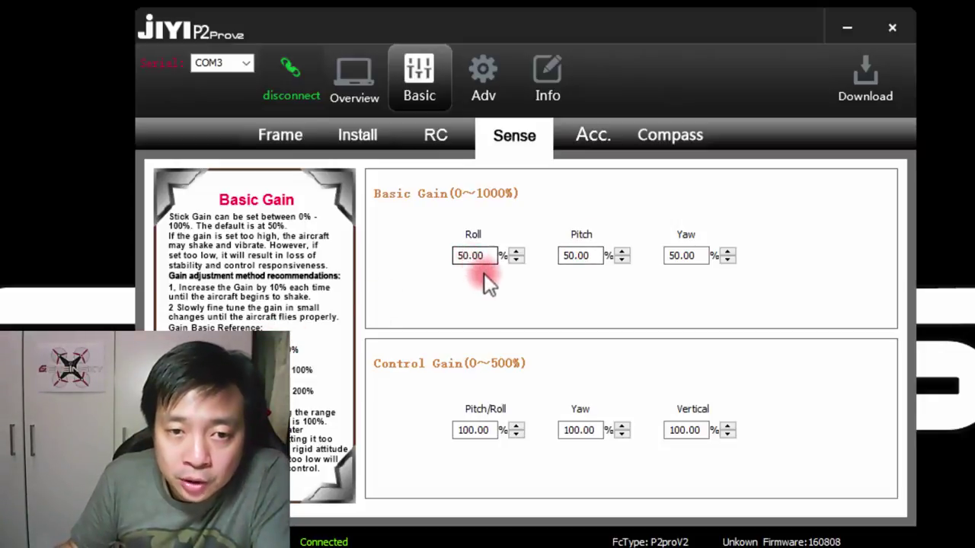
click(539, 281)
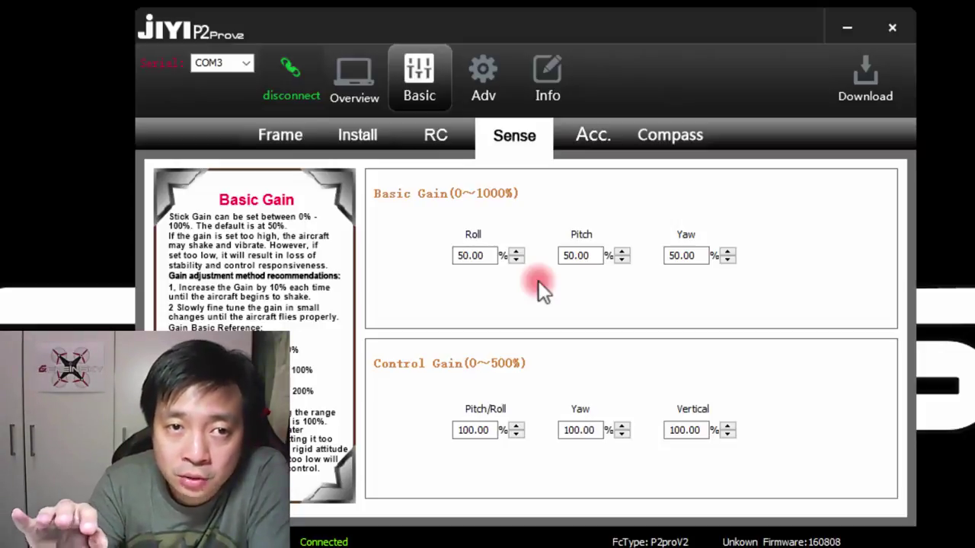
key(Tab)
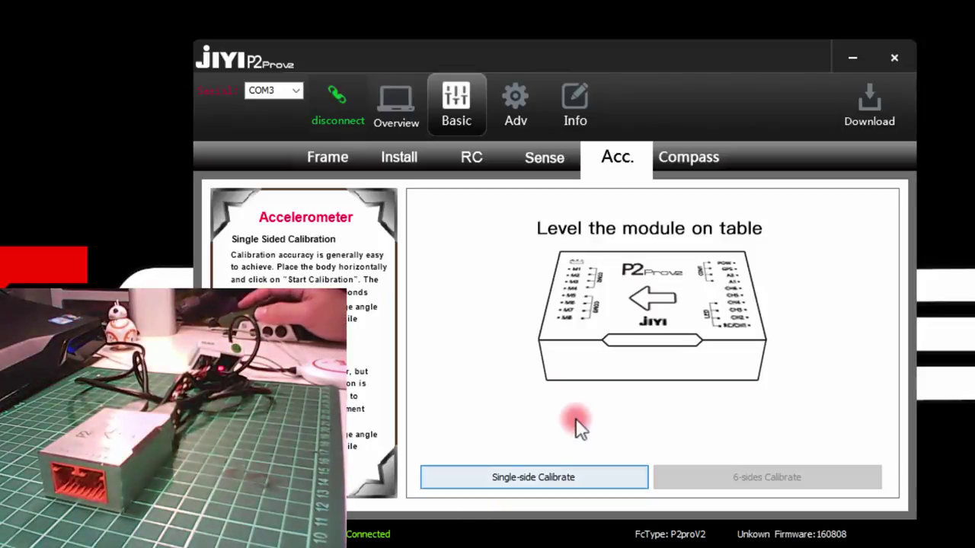
Run Single-side Calibrate with the module level on the table until Calibration Succeeded
click(547, 483)
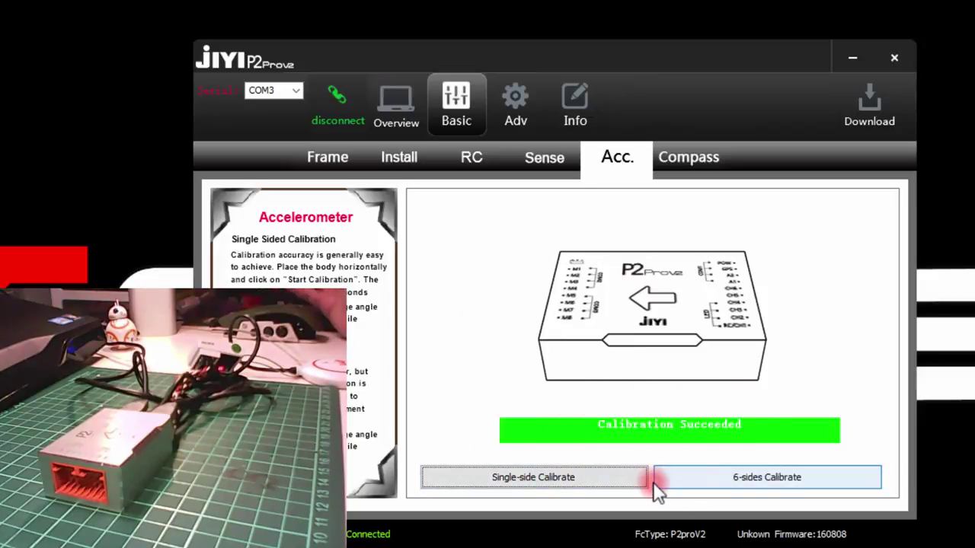
Step the accelerometer through sides B, A, D, C and upside-down until calibration succeeds
click(818, 482)
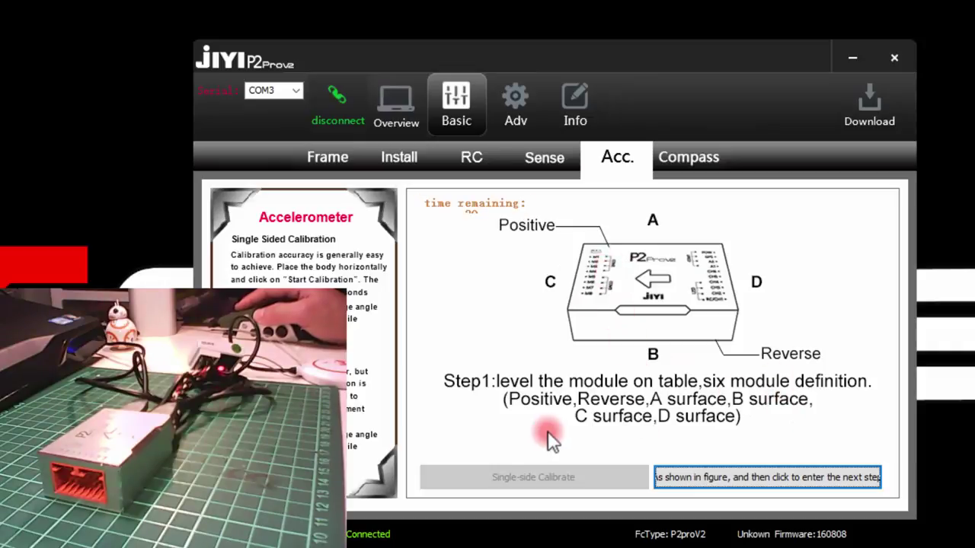
click(760, 476)
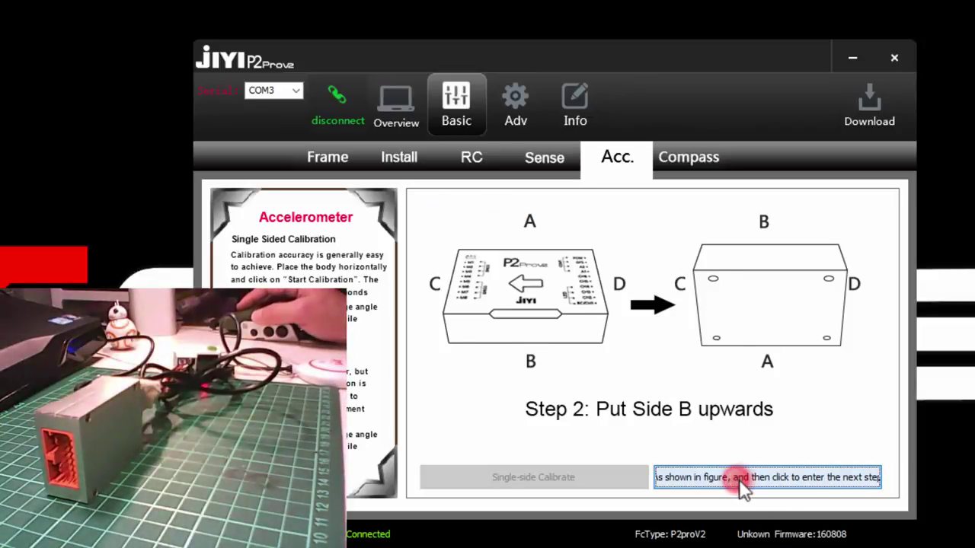
click(739, 479)
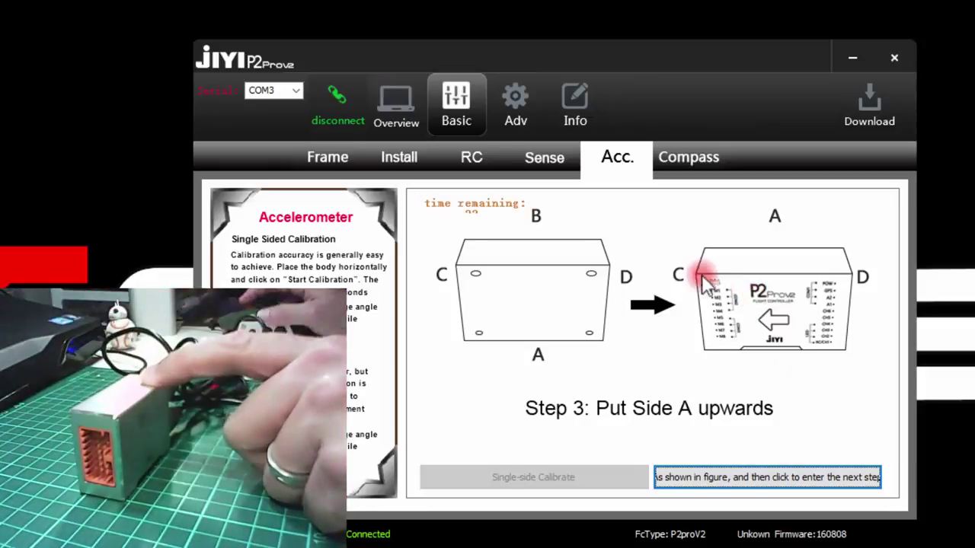
click(723, 474)
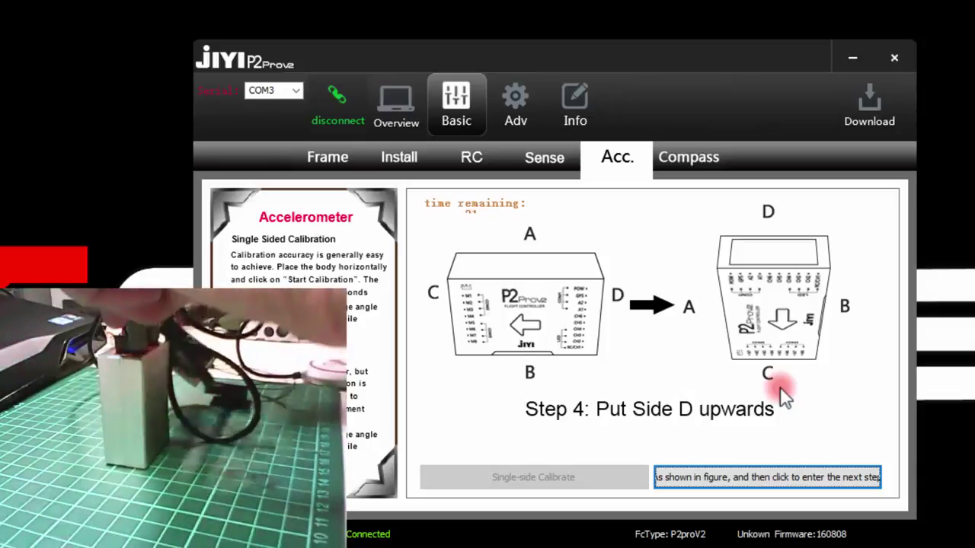
click(737, 475)
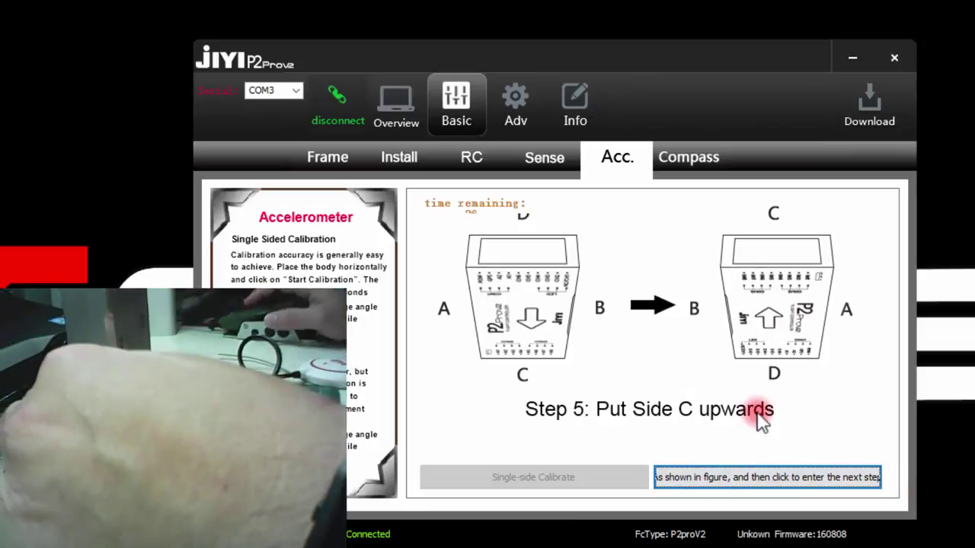
click(753, 480)
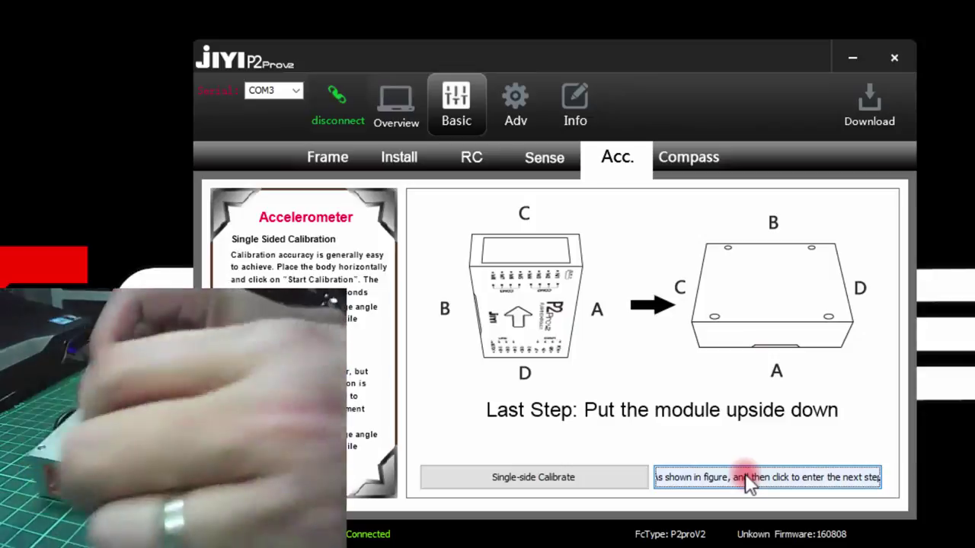
click(715, 480)
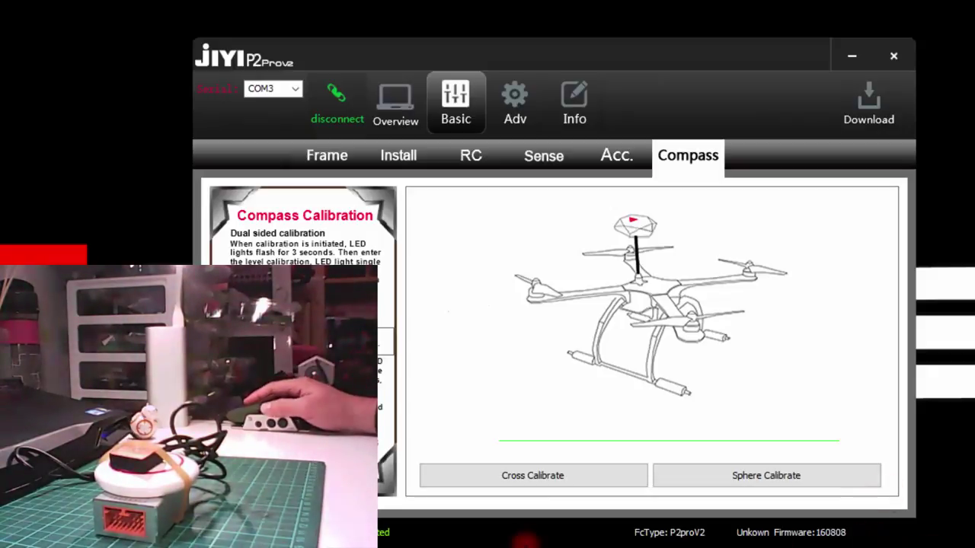
Run Cross Calibrate, rotating the module until Compass Calibration Successful appears
click(548, 477)
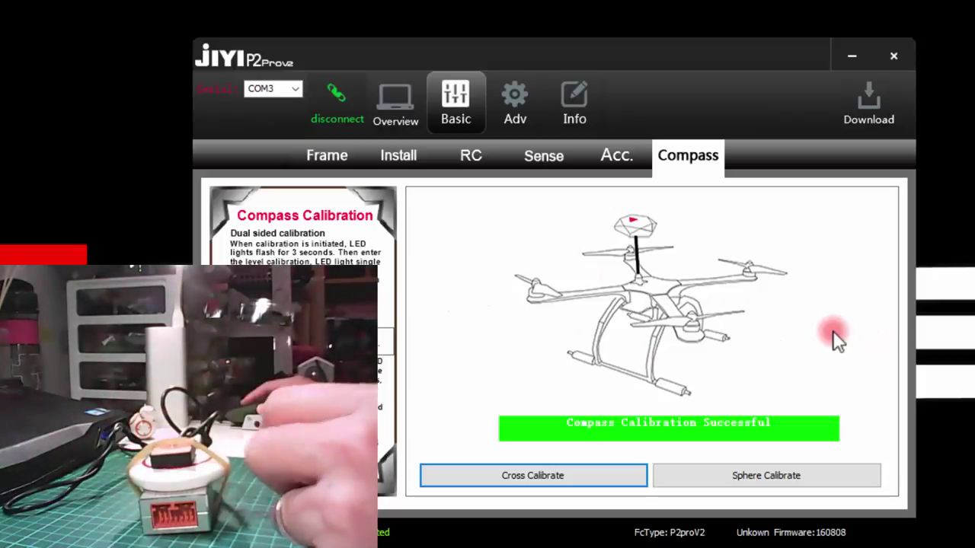
Start the sphere compass calibration and complete the rotation
click(789, 481)
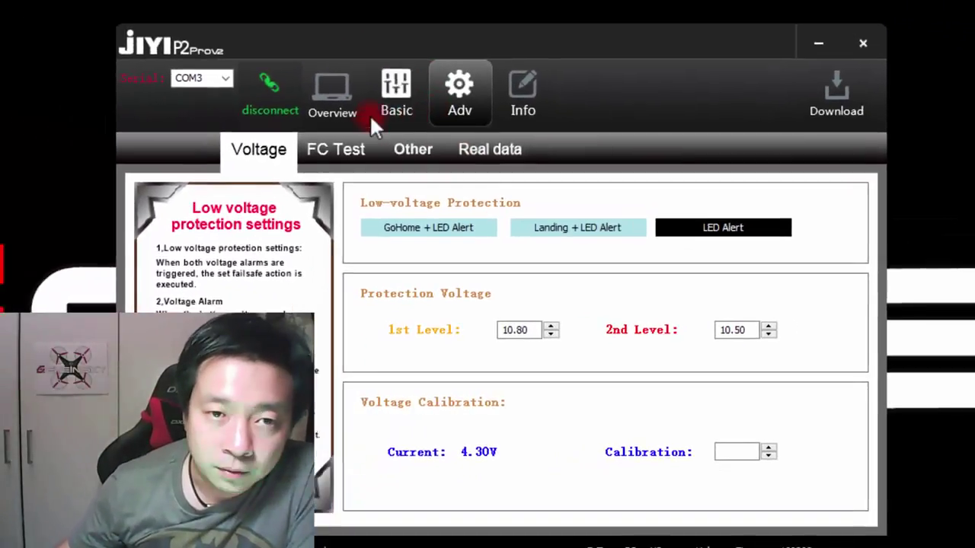
click(388, 106)
click(459, 96)
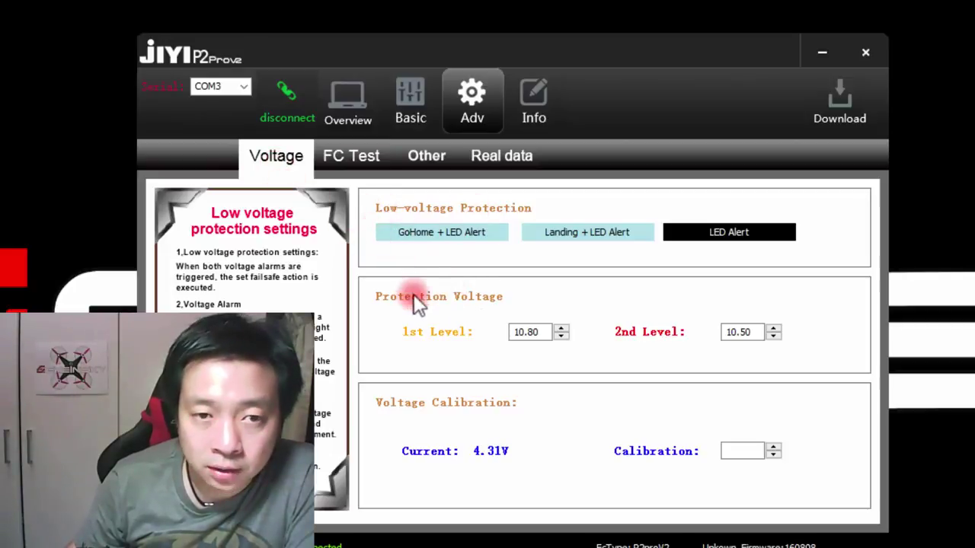
click(412, 239)
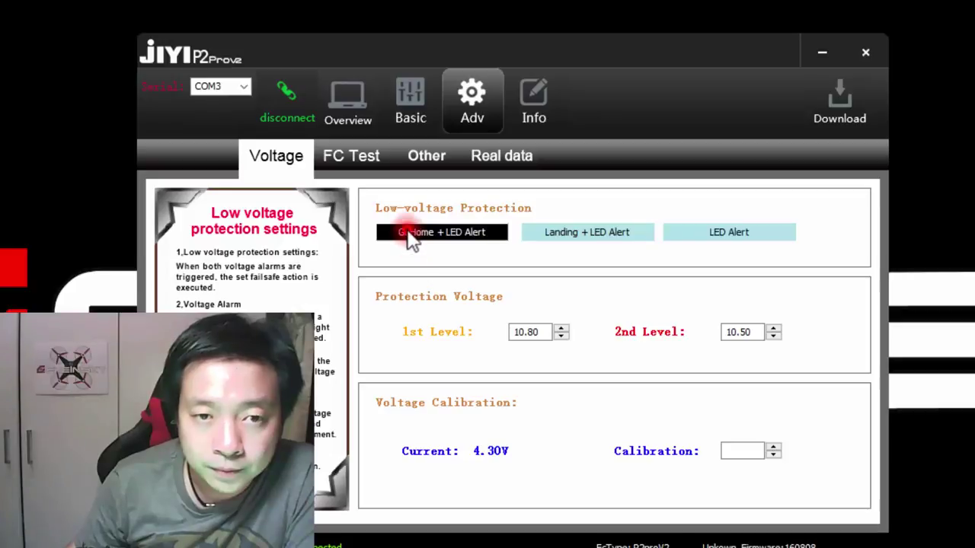
click(598, 237)
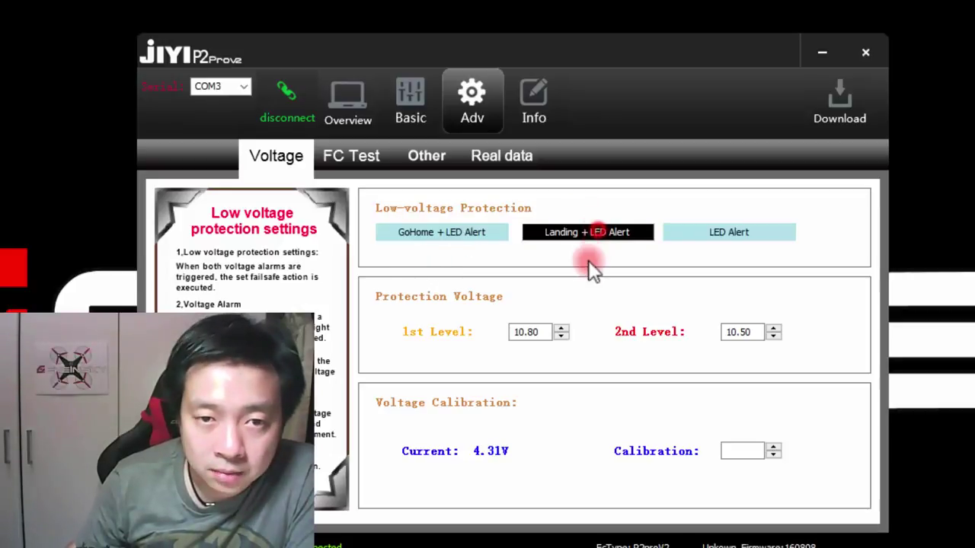
click(708, 235)
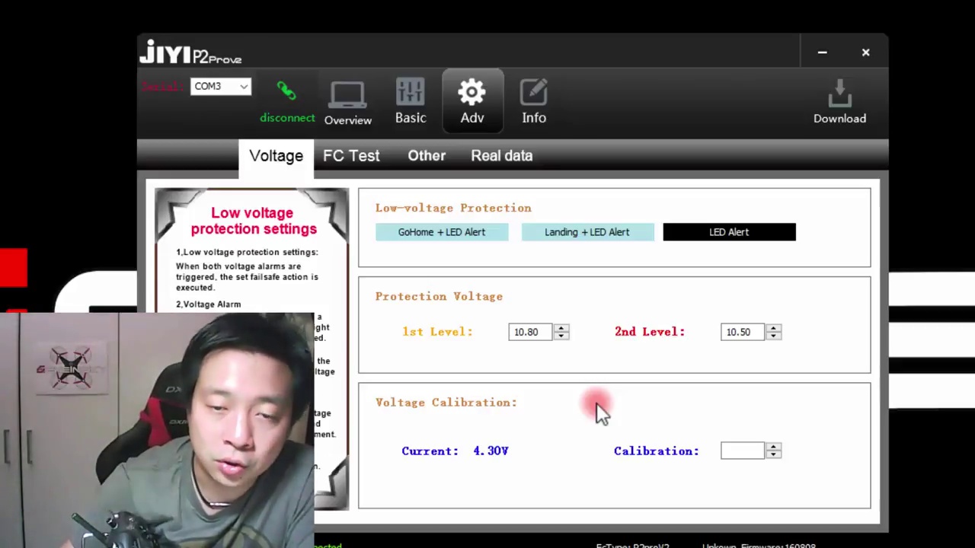
Select the voltage Calibration field, then go to the Adv > FC Test self-test page
click(750, 450)
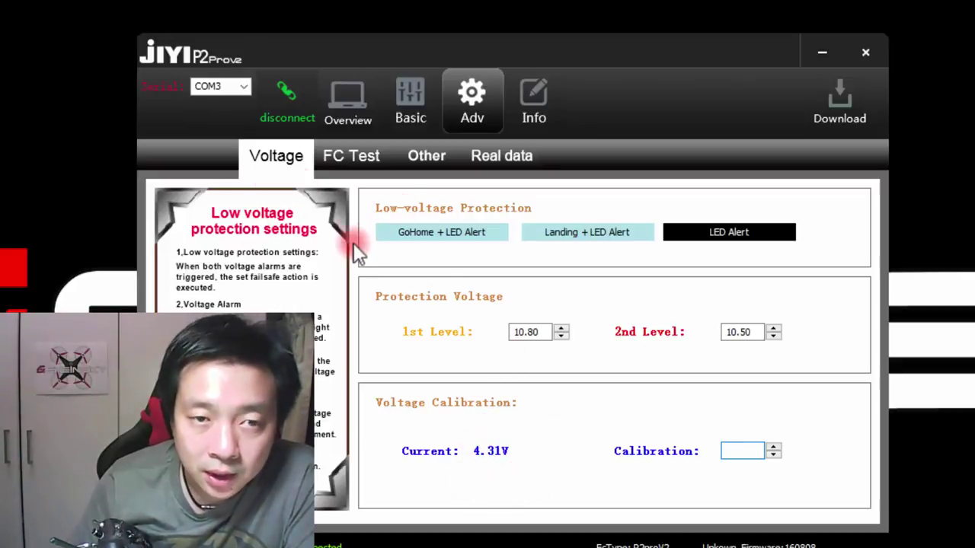
click(350, 164)
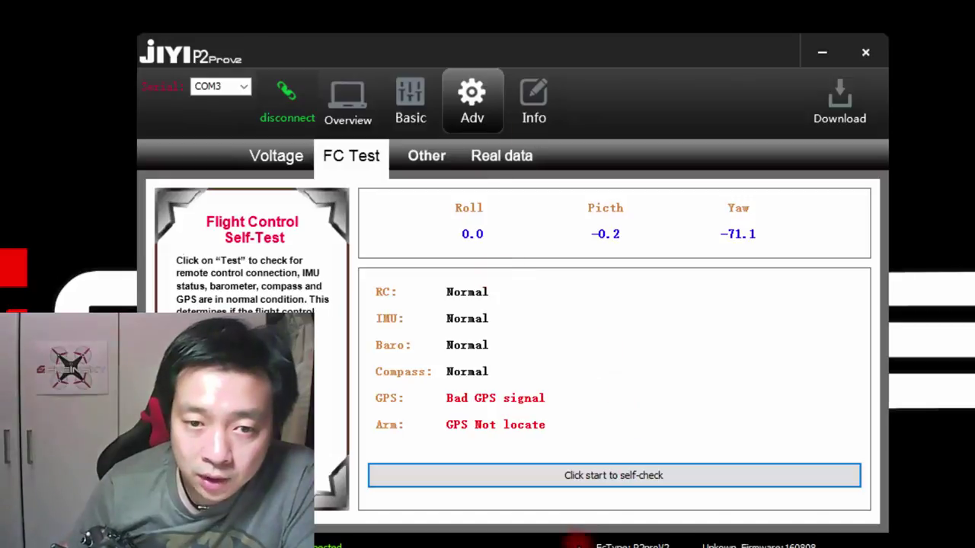
Start the self-check: RC, IMU, Baro, Compass Normal, GPS signal bad, arming disabled
click(607, 485)
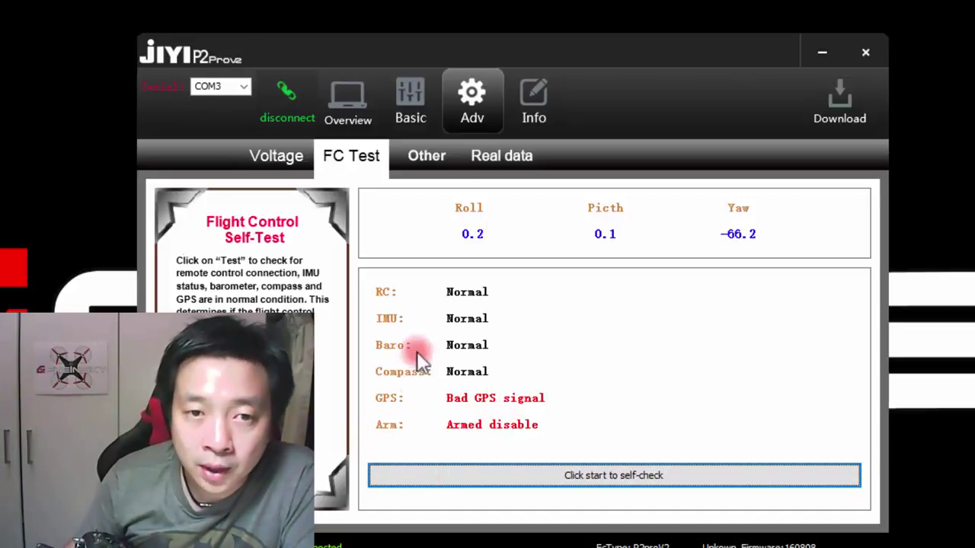
click(426, 126)
click(434, 160)
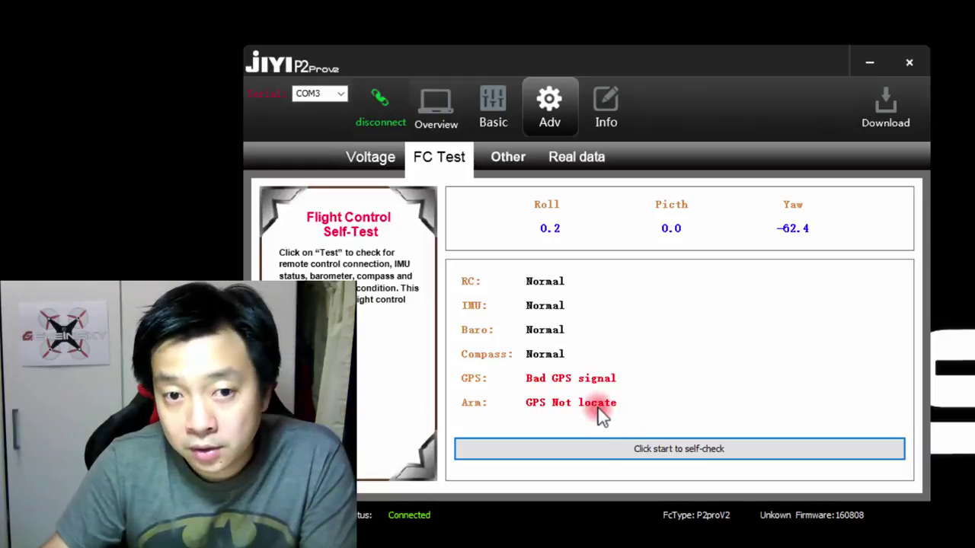
Rerun the self-check, then return to the Basic > RC receiver page
click(542, 449)
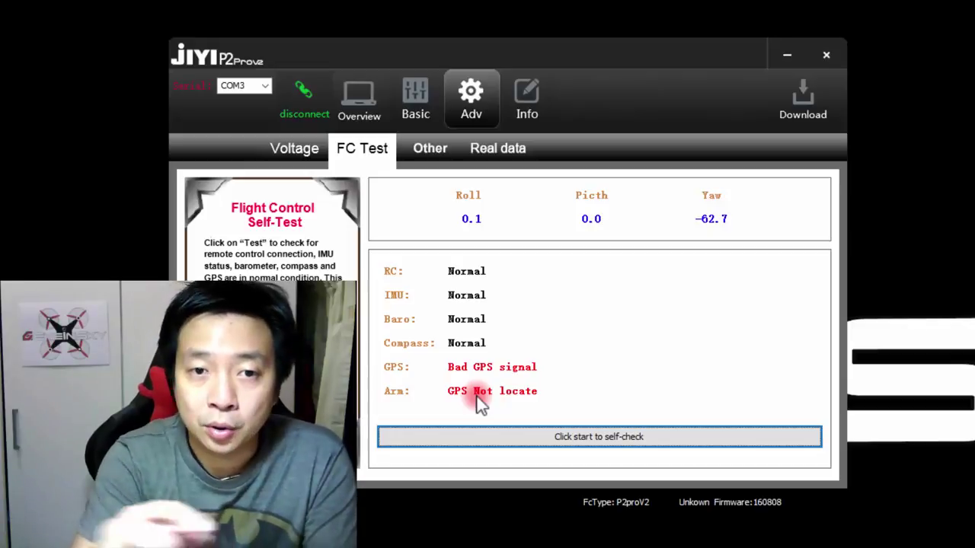
click(411, 93)
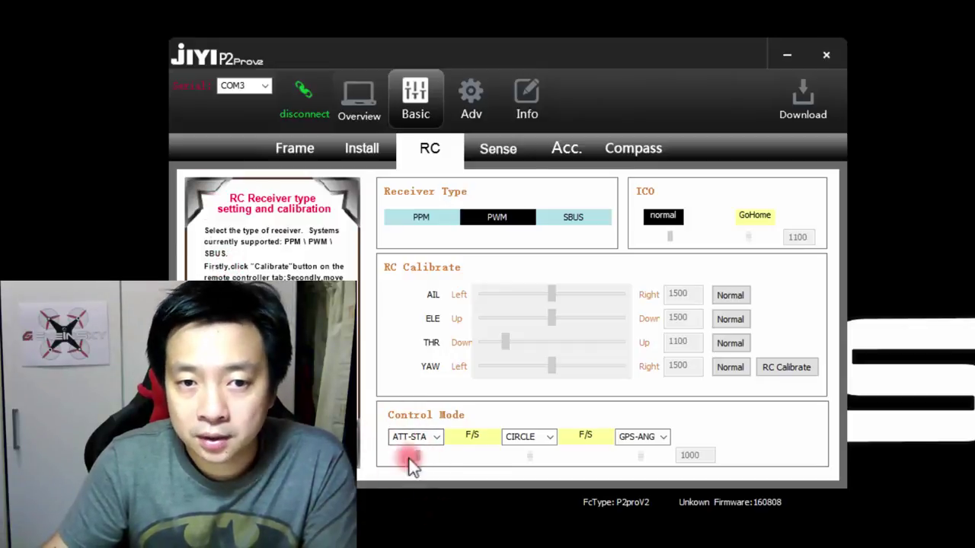
Run the flight controller self-check on the FC Test page; arming reports GPS Not locate
click(481, 105)
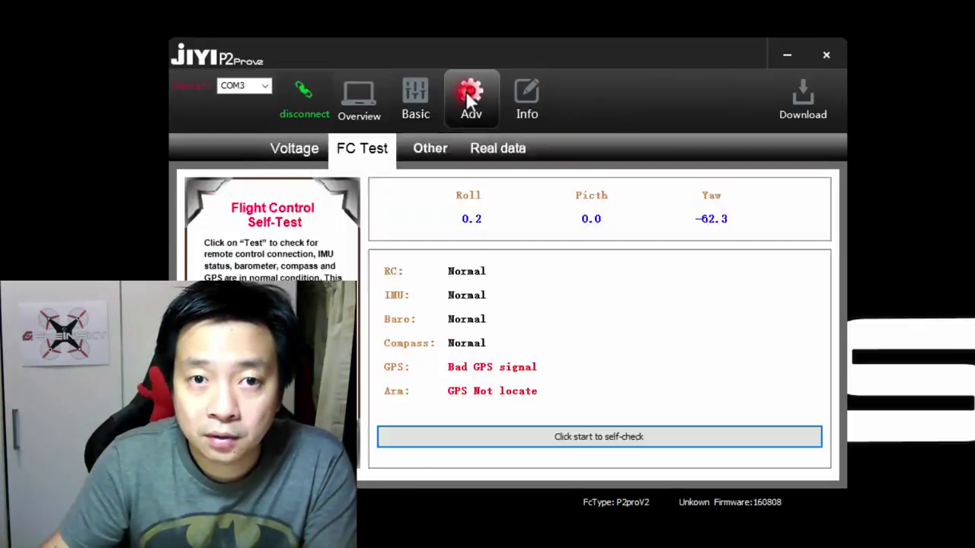
click(539, 446)
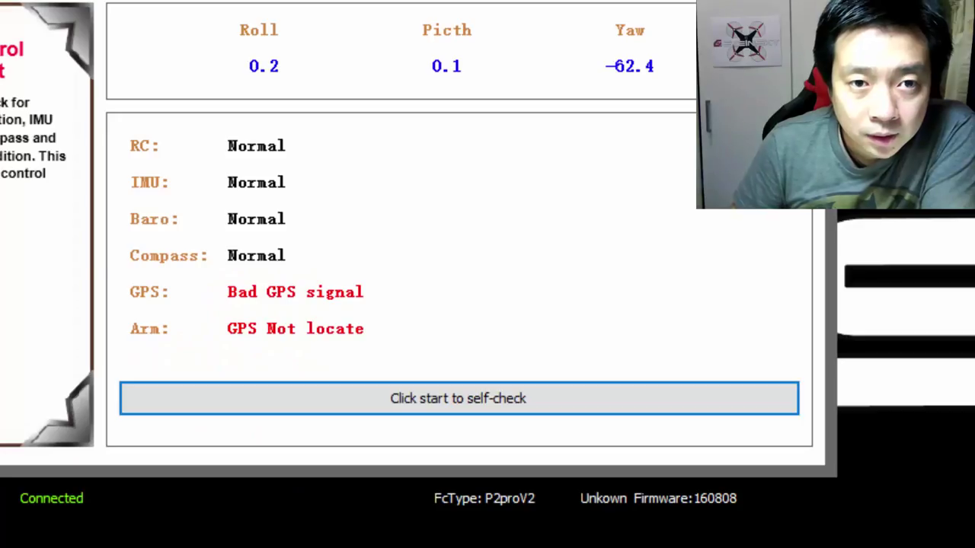
In the Other settings, switch GoHome Heading to Towards and back to Backwards
click(272, 81)
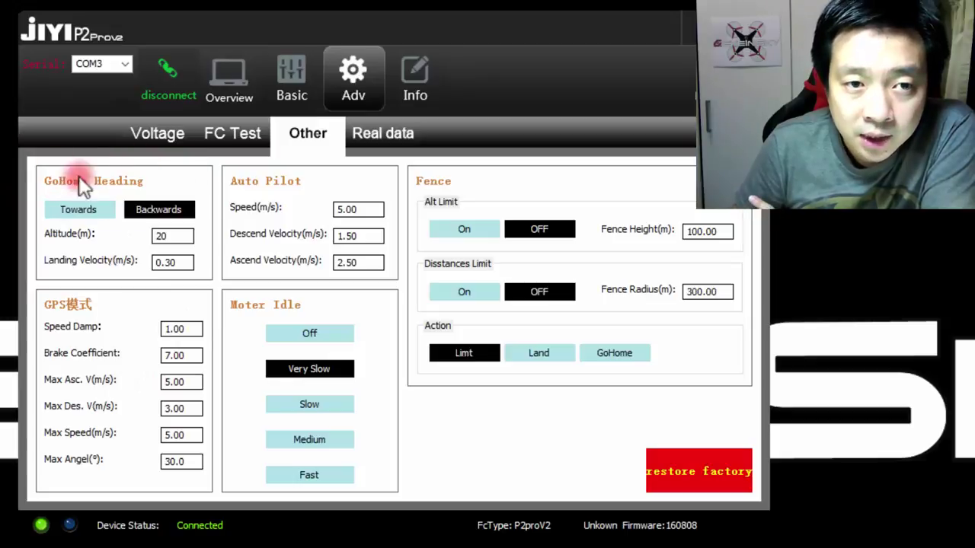
click(81, 215)
click(79, 213)
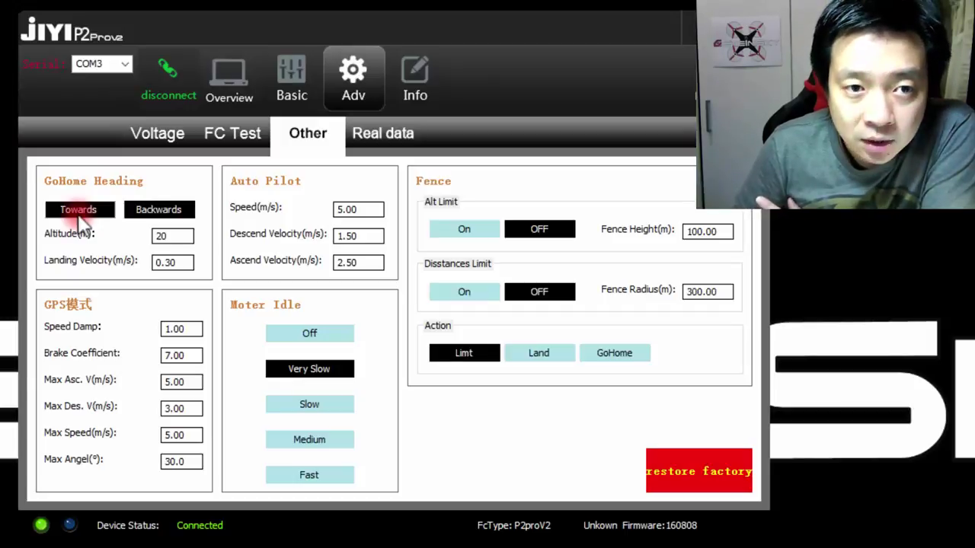
click(165, 208)
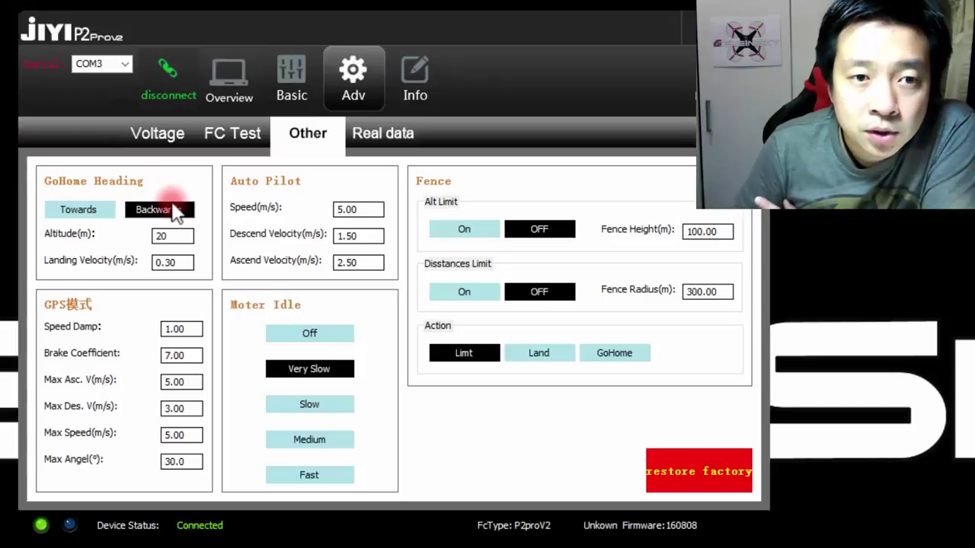
click(160, 212)
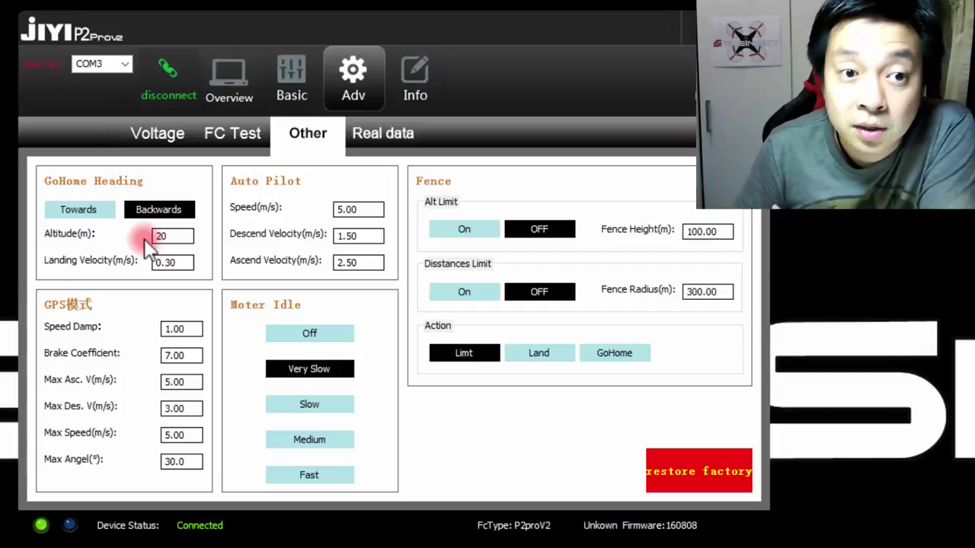
click(66, 233)
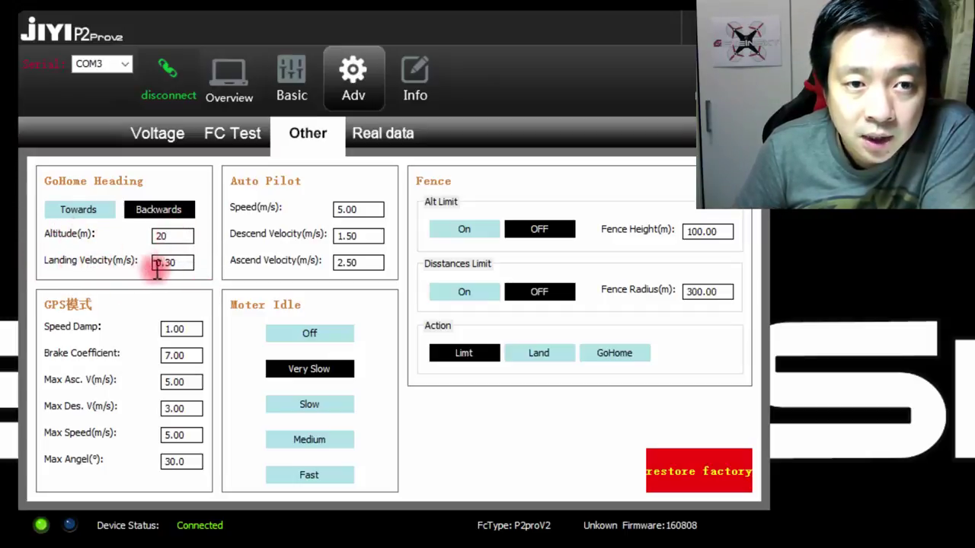
click(184, 265)
double_click(174, 262)
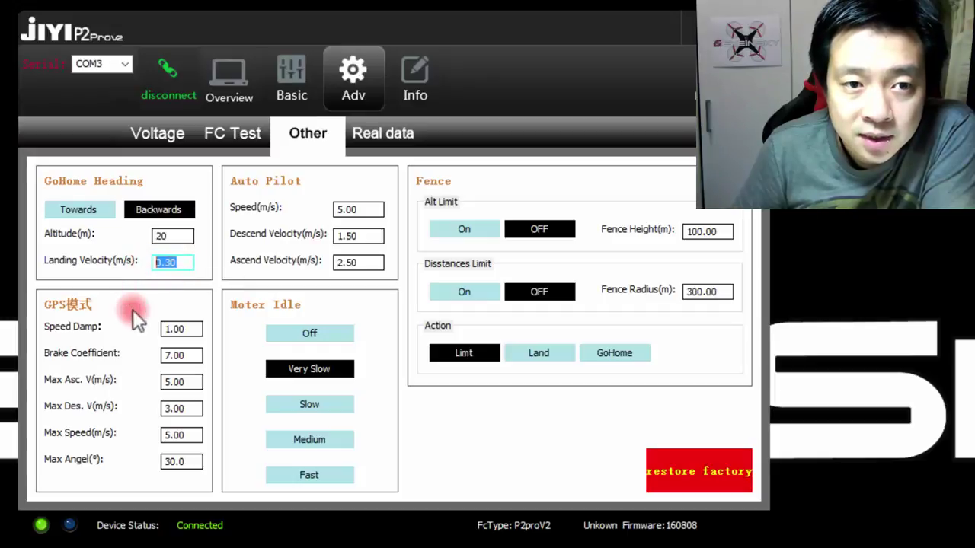
click(187, 257)
click(171, 270)
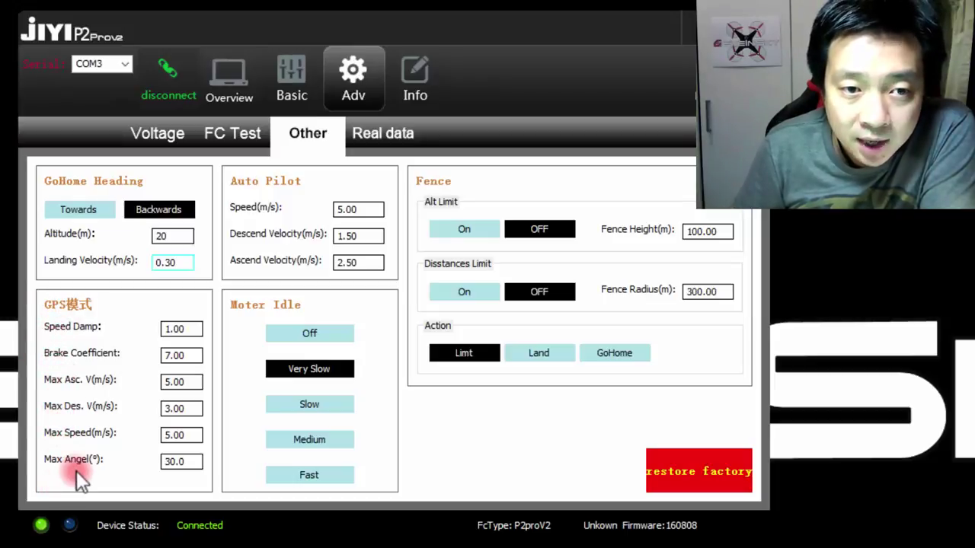
click(192, 330)
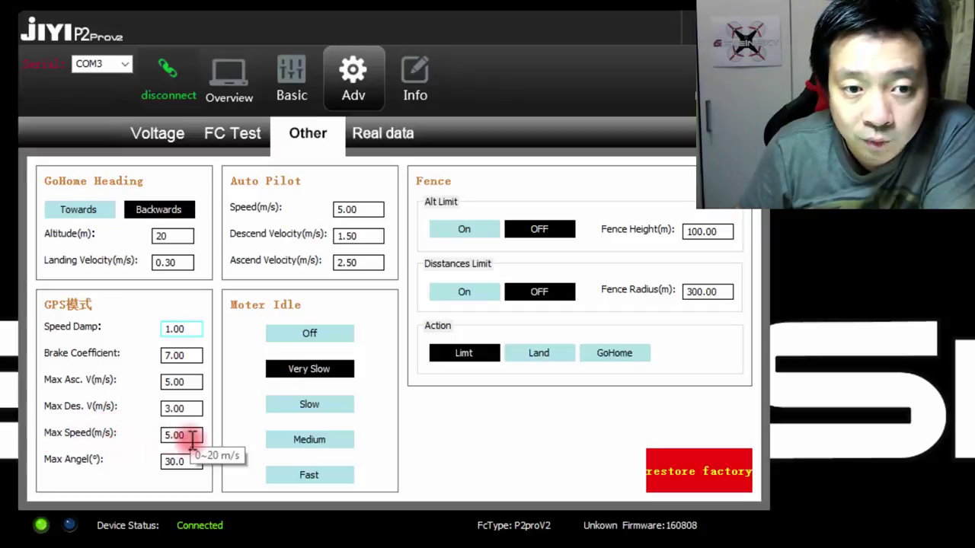
drag(189, 435, 169, 443)
click(169, 443)
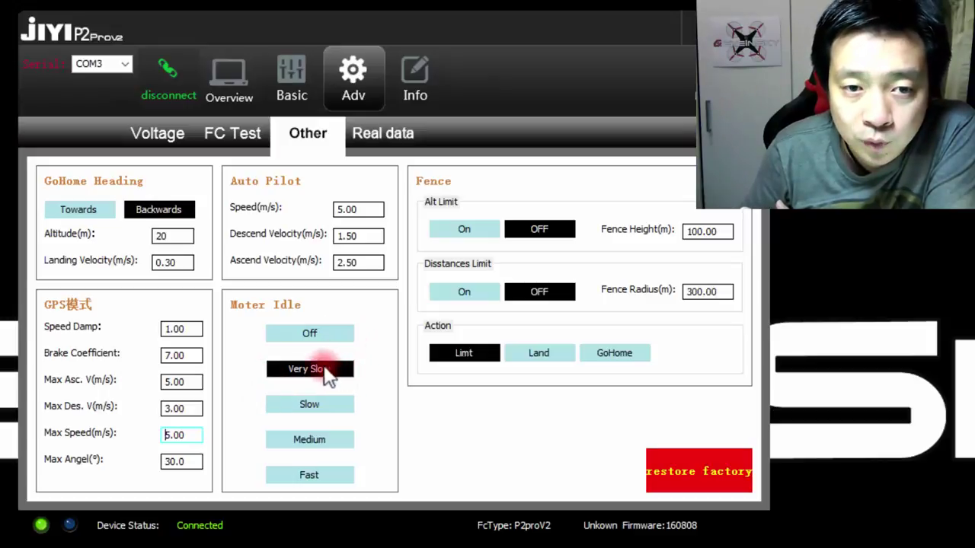
click(341, 403)
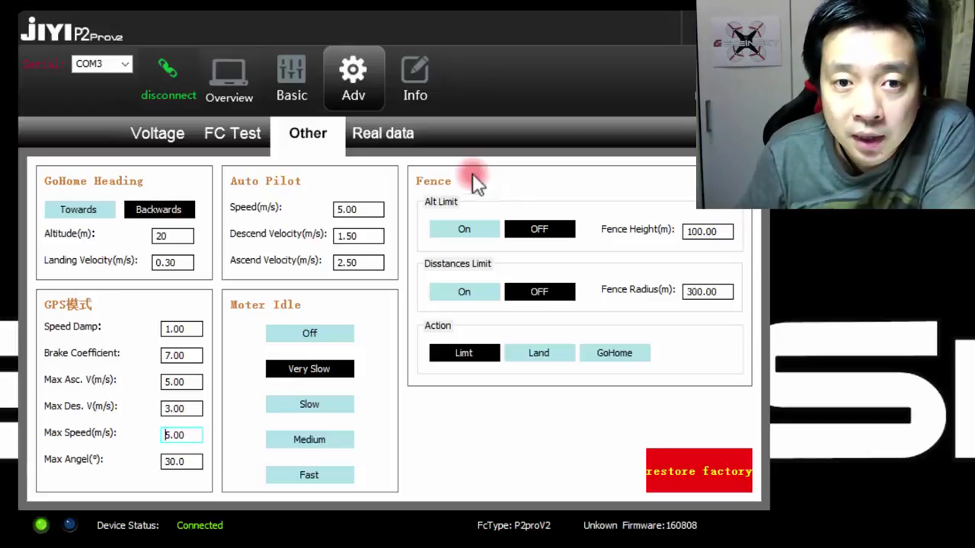
click(549, 222)
click(482, 235)
click(433, 348)
click(461, 297)
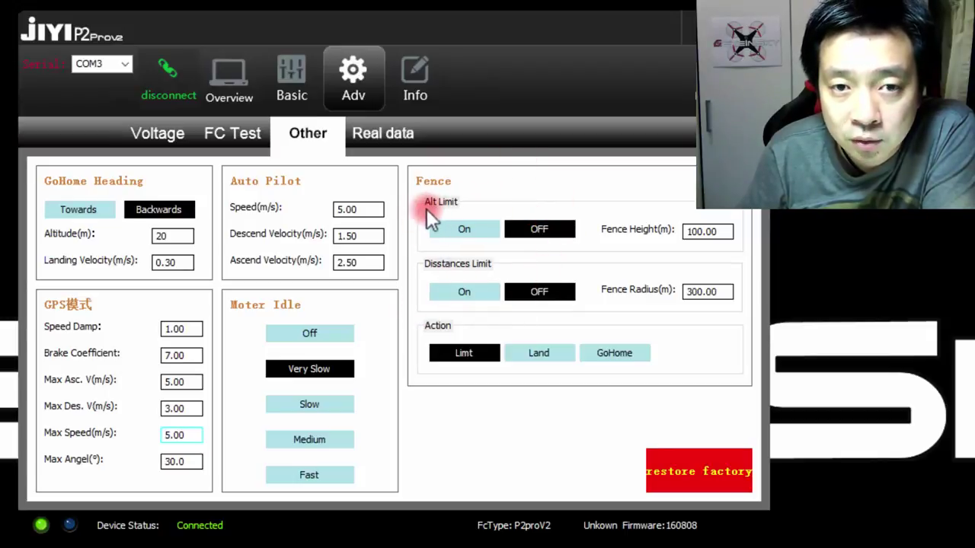
click(713, 231)
double_click(715, 231)
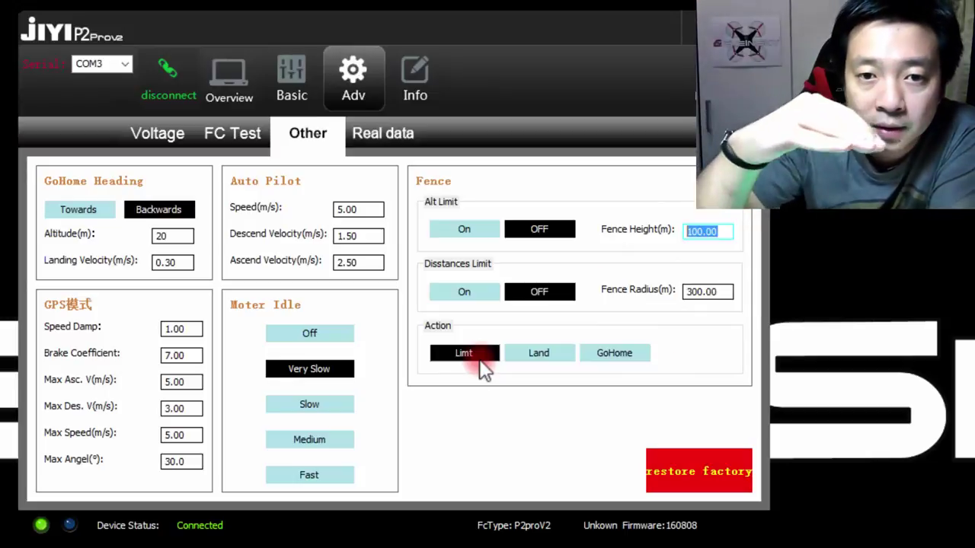
click(533, 355)
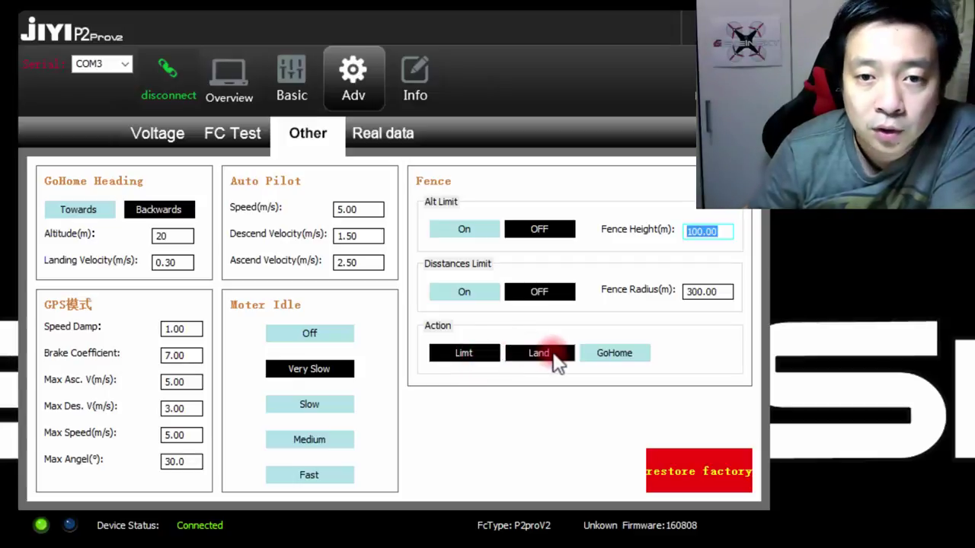
click(603, 353)
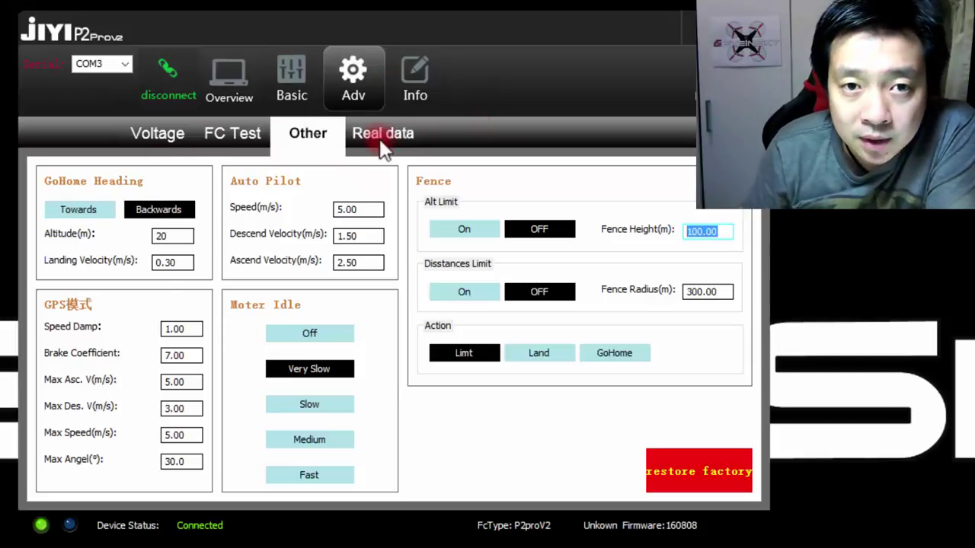
Open the Real data tab, showing GPS at 0 satellites with no fix and yaw -62.4
click(400, 131)
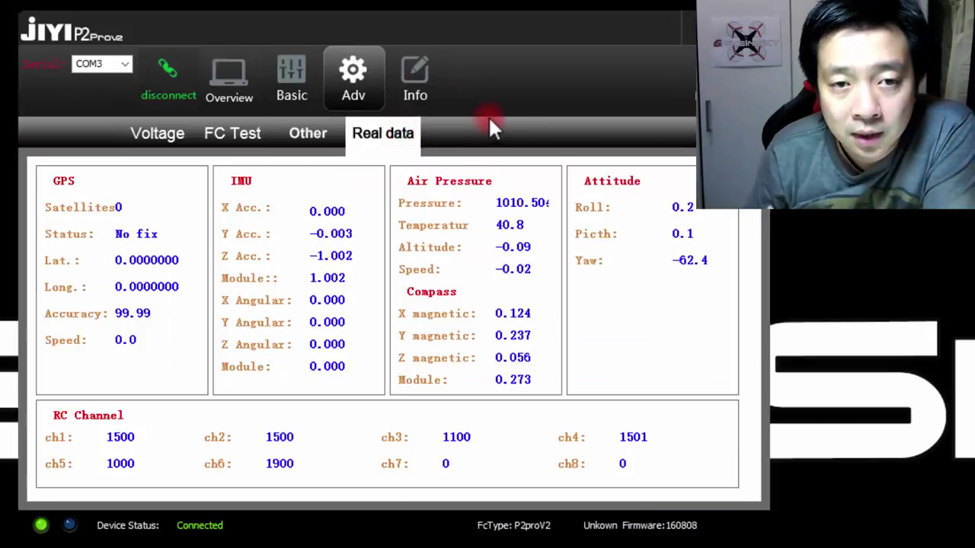